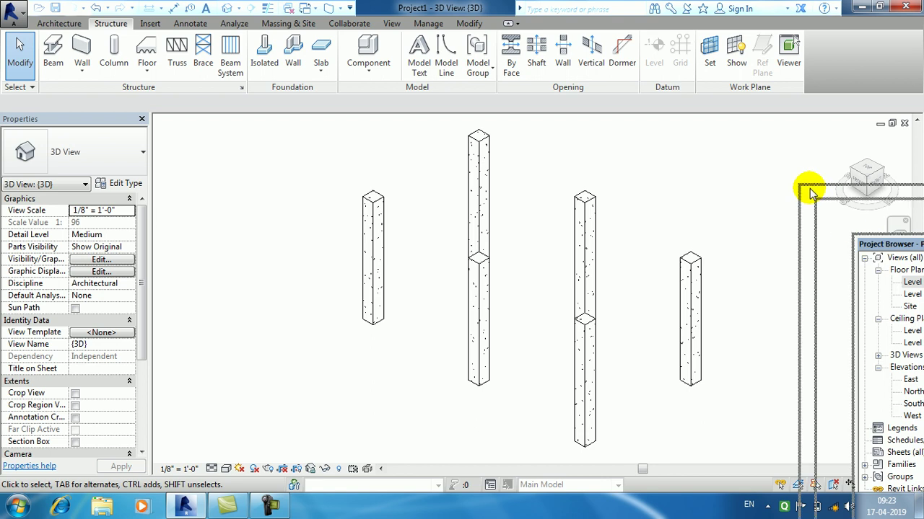
- In the Level 1 floor plan, load the M_Concrete-Rectangular-Column family from the Concrete structural columns library for column placement
left_click(834, 127)
double_click(833, 127)
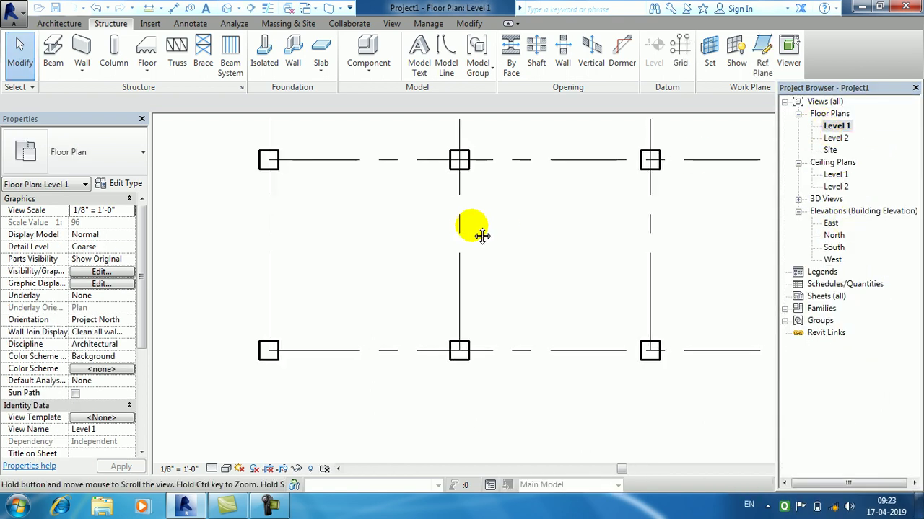
left_click(113, 54)
left_click(547, 67)
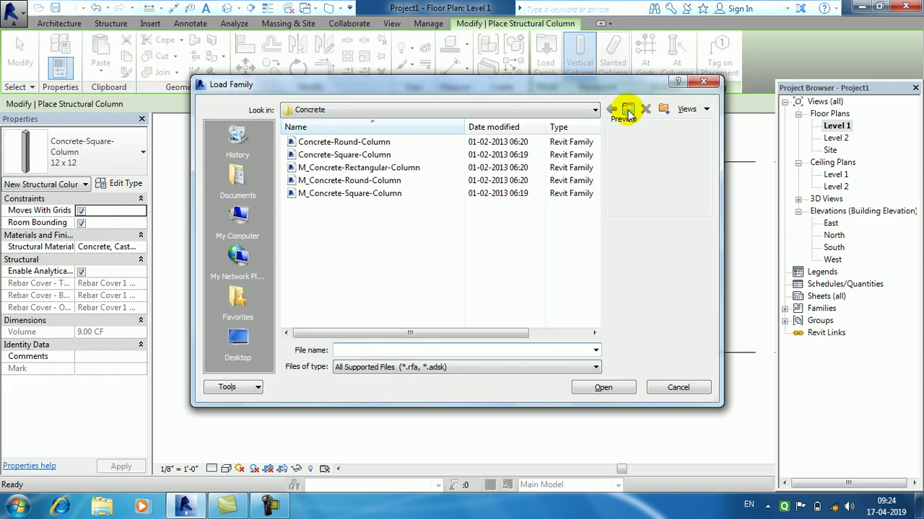
left_click(627, 112)
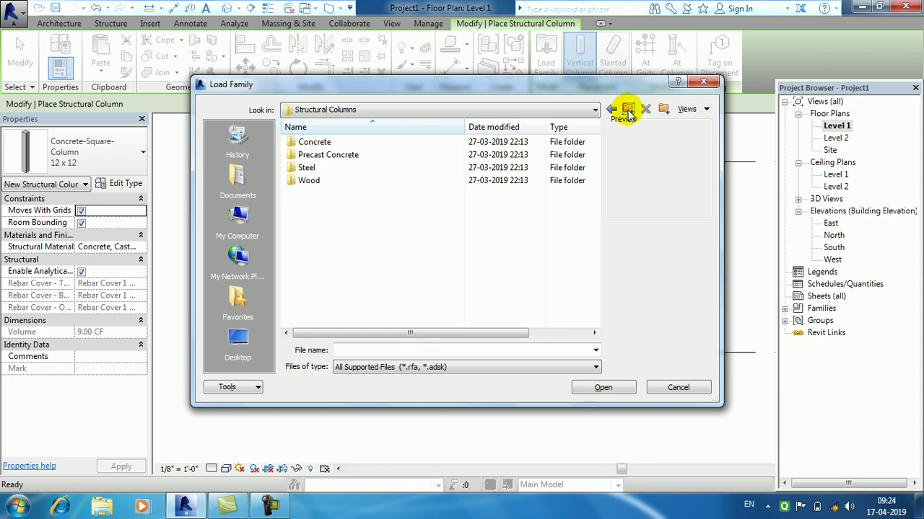
left_click(330, 142)
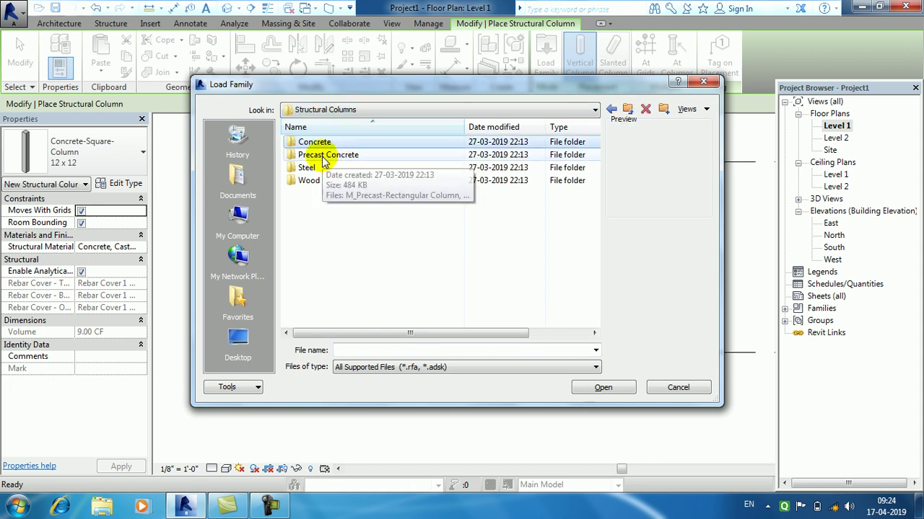
left_click(309, 180)
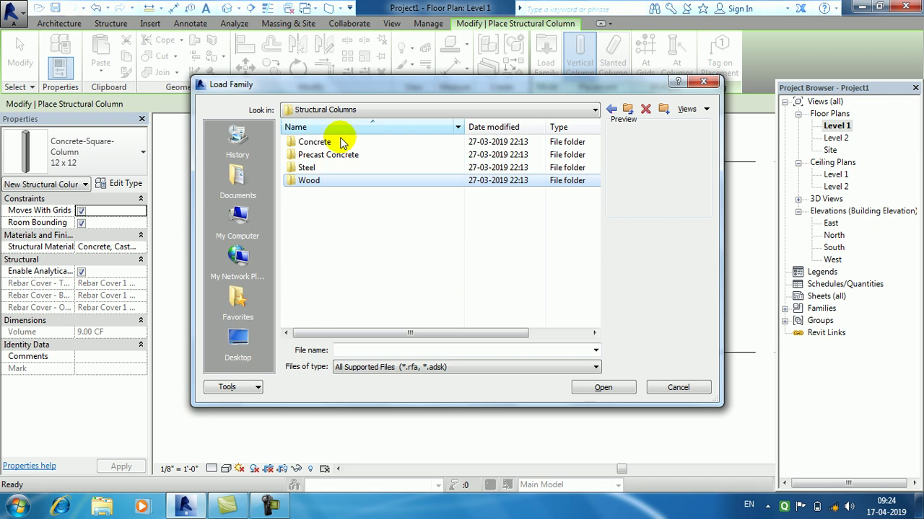
double_click(343, 141)
left_click(336, 154)
left_click(339, 166)
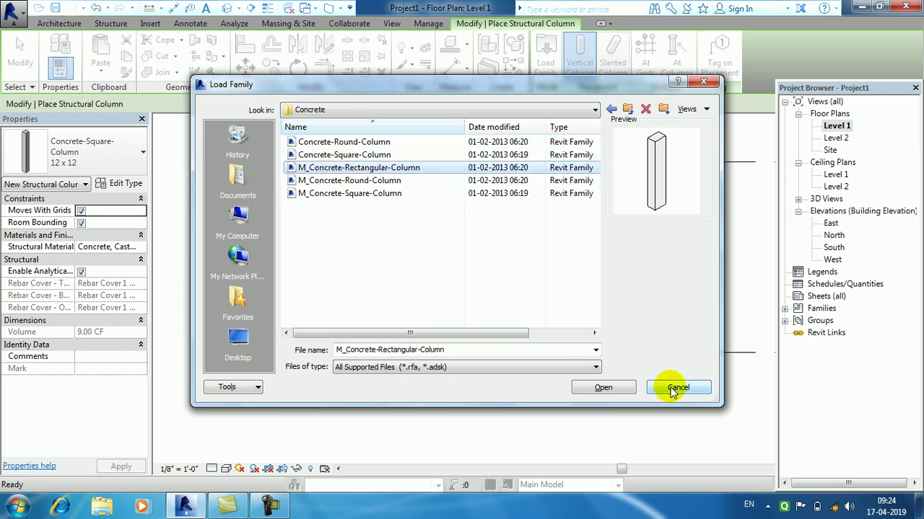
left_click(619, 389)
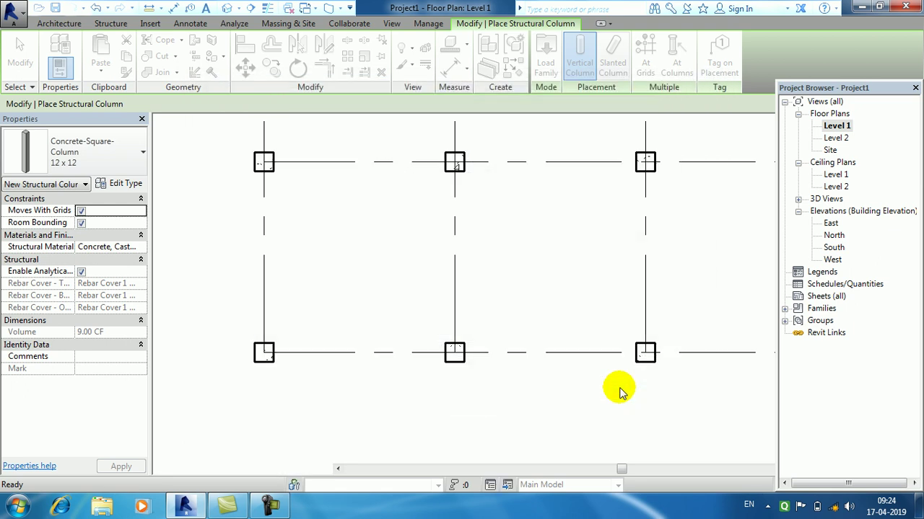
- Place three 300 x 450mm rectangular concrete columns along the empty horizontal grid line, at or near its crossings with the vertical grids
mouse_move(517, 224)
middle_mouse_down()
mouse_move(515, 340)
mouse_move(503, 216)
middle_mouse_up()
middle_click_drag(383, 233, 387, 288)
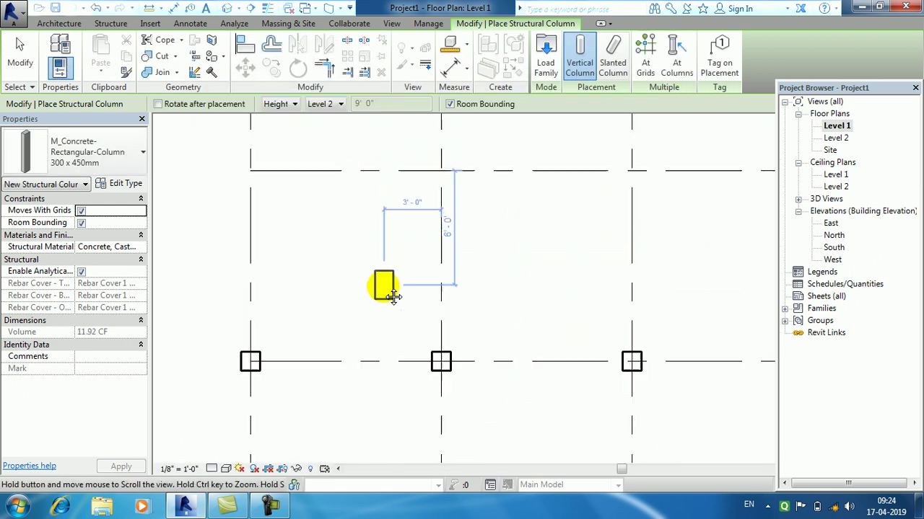
left_click(249, 172)
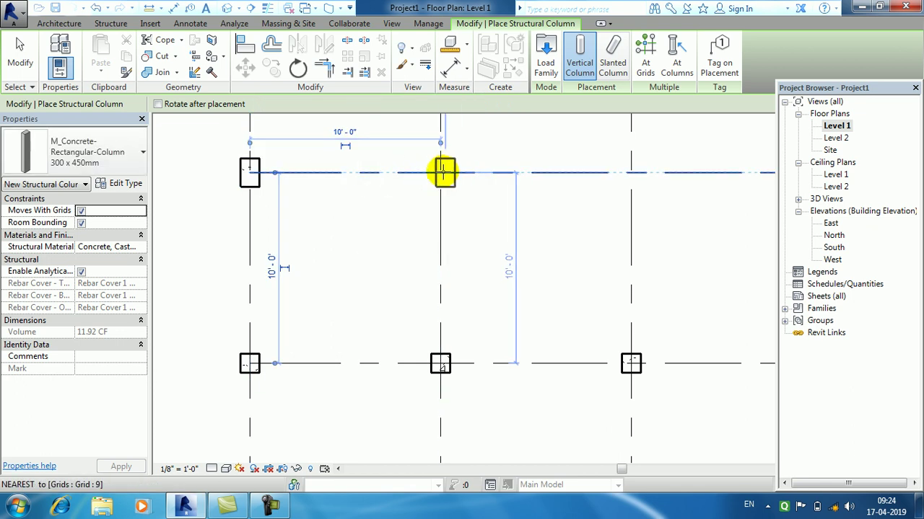
left_click(440, 171)
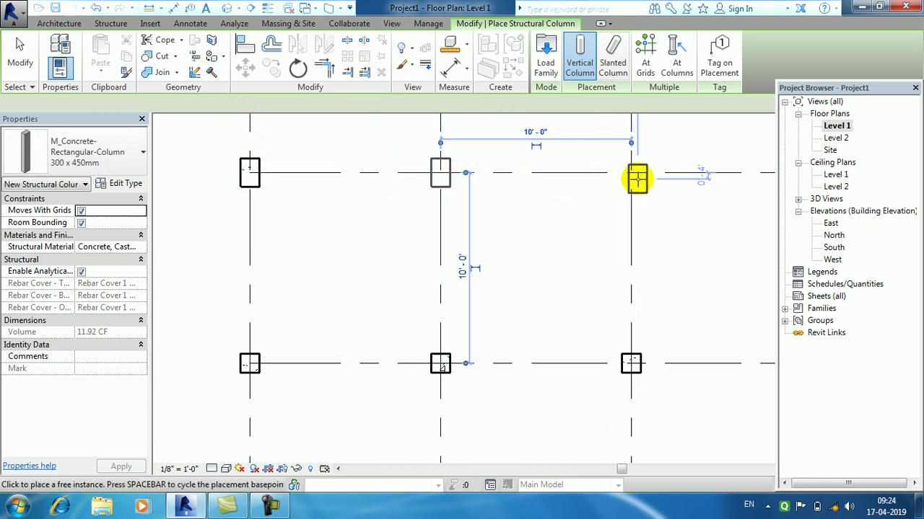
left_click(637, 179)
left_click(21, 58)
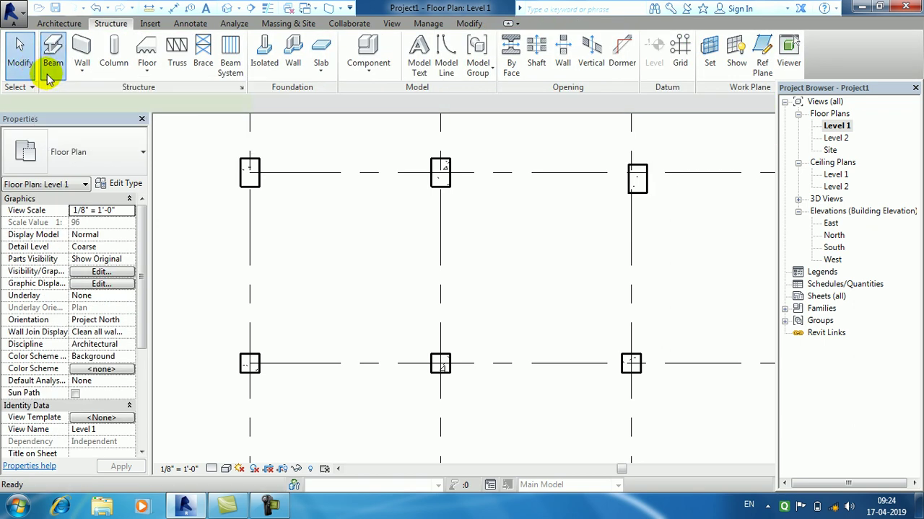
- Start the Beam command and browse the US Imperial family library to the Structural Framing folder
left_click(47, 74)
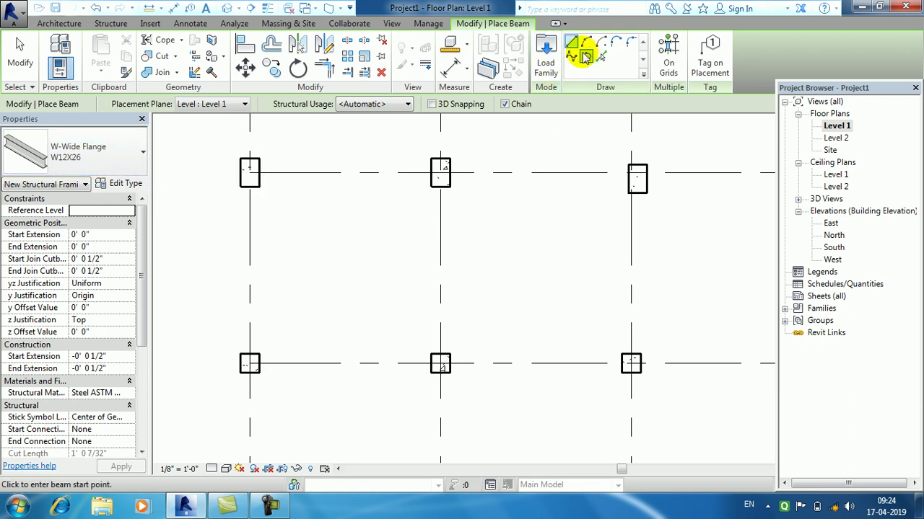
left_click(550, 63)
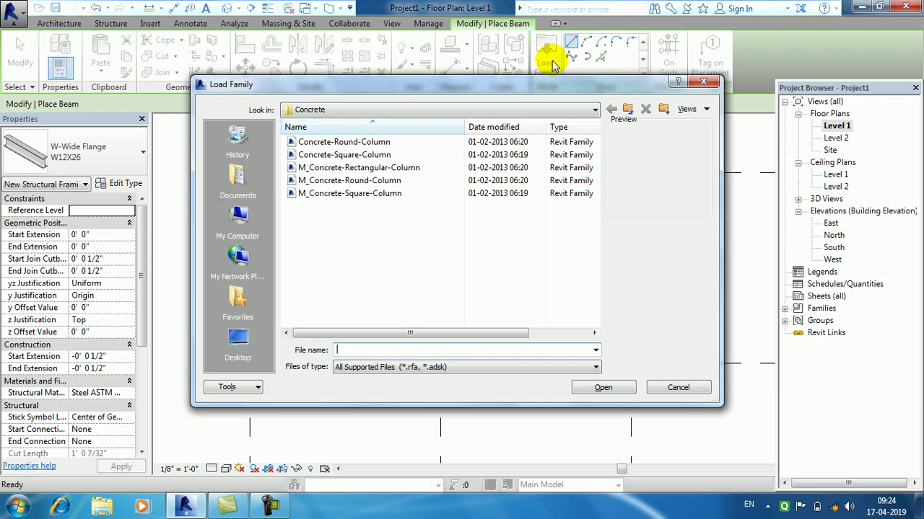
left_click(628, 110)
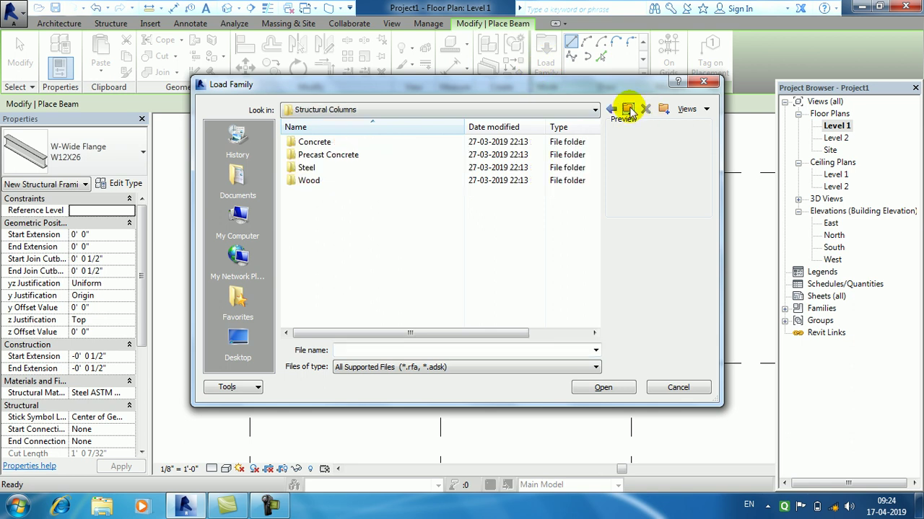
left_click(629, 110)
scroll(357, 292, "down", 4)
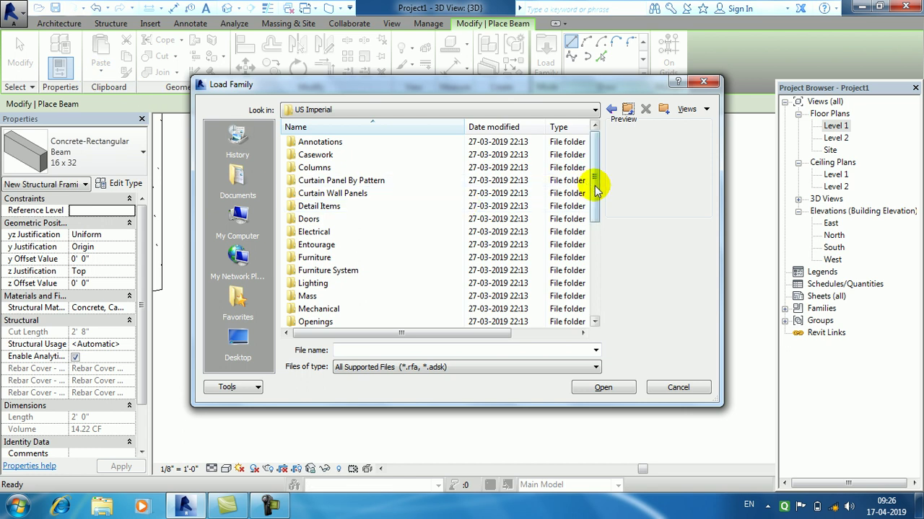
left_click_drag(593, 189, 594, 289)
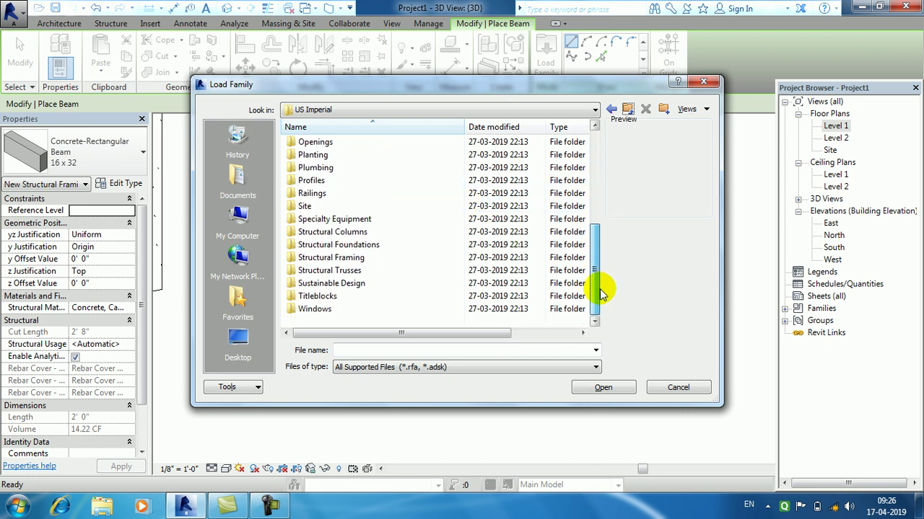
left_click(363, 263)
double_click(364, 262)
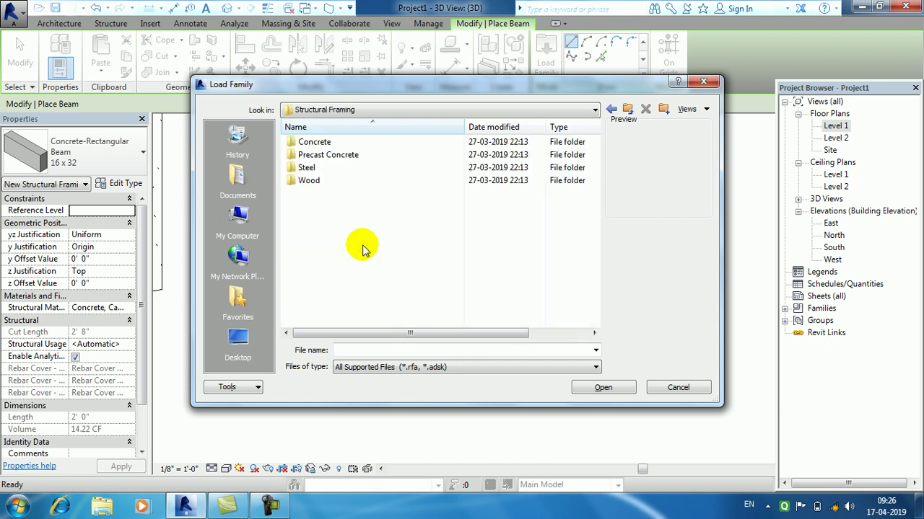
- Preview the two concrete rectangular beam families in the Structural Framing library
double_click(323, 143)
left_click(317, 142)
left_click(325, 154)
left_click(627, 109)
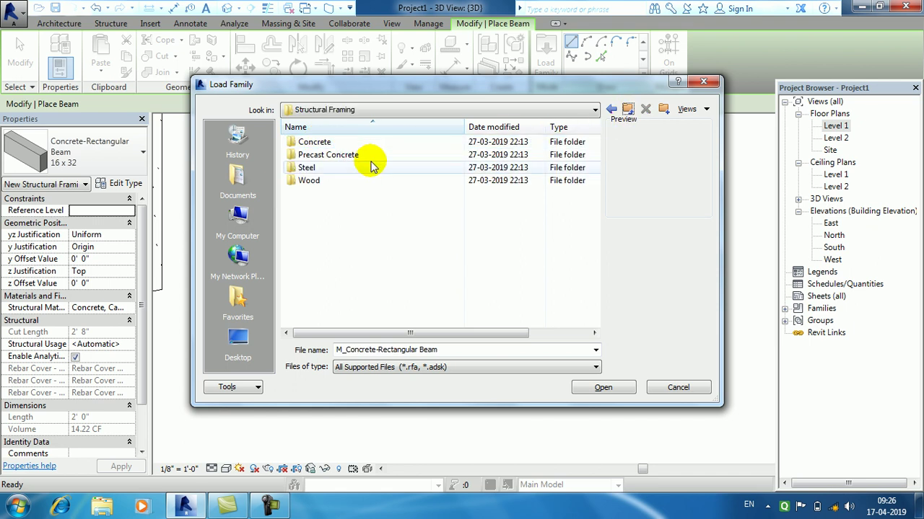
- Preview the precast concrete framing families one by one, from M_Precast-Double Tee through Precast-Single Tee
double_click(367, 159)
left_click(371, 144)
left_click(372, 155)
left_click(372, 168)
left_click(374, 181)
left_click(372, 194)
left_click(369, 207)
left_click(367, 219)
left_click(364, 232)
left_click(365, 245)
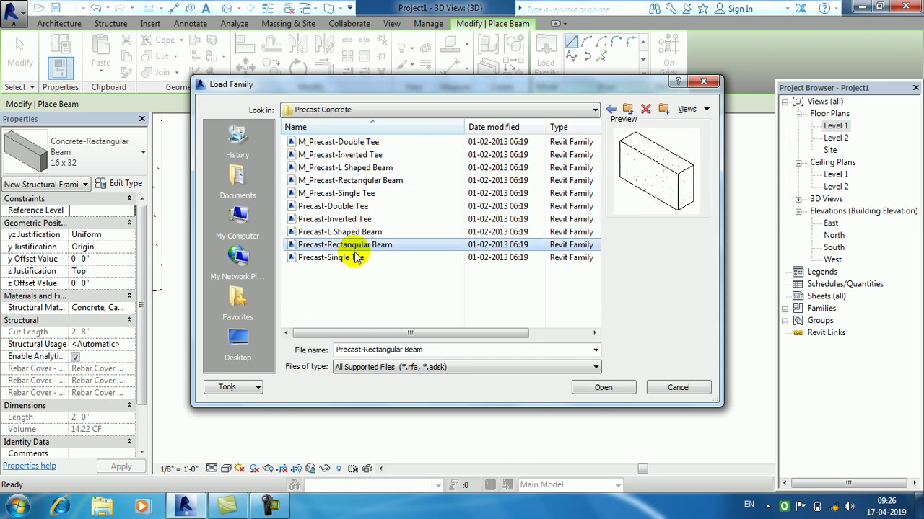
left_click(351, 260)
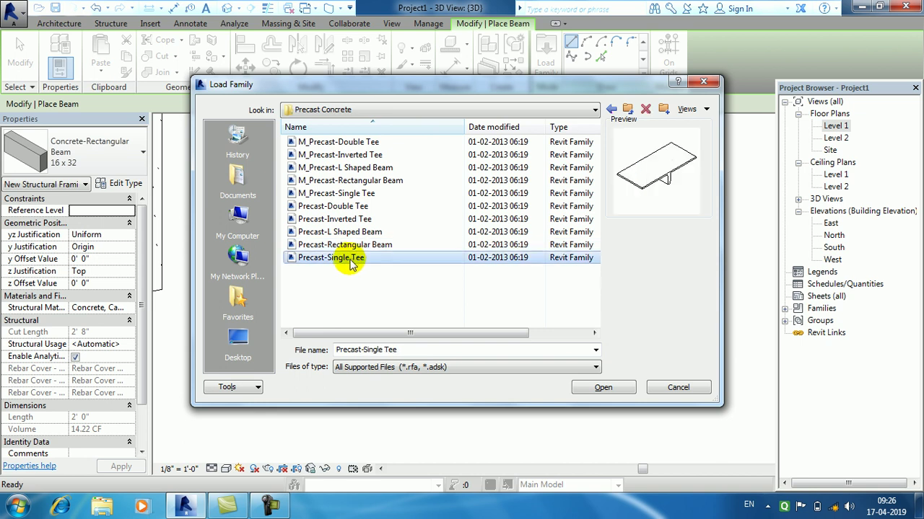
left_click(627, 108)
- Preview the steel framing families in sequence, from BG Joist Girder through M_K-Series Bar Joist-Rod Web
double_click(360, 169)
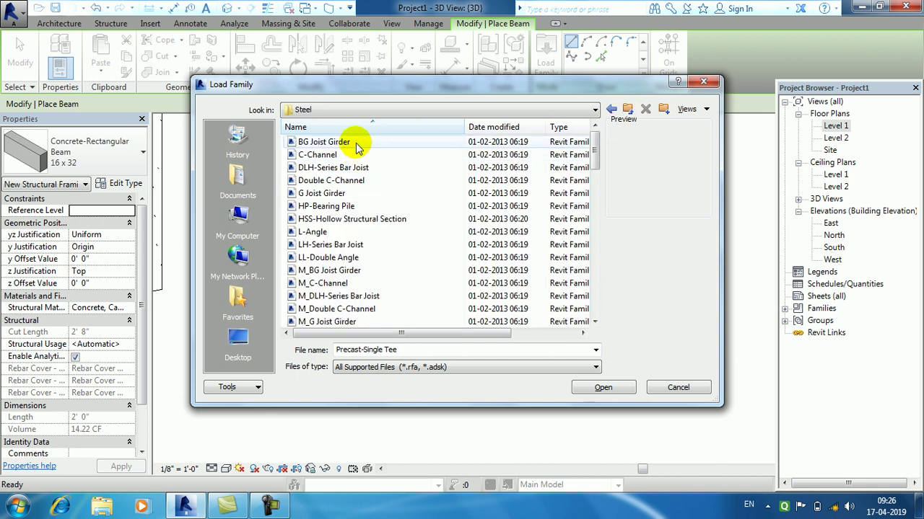
left_click(358, 144)
key("Down")
key("Down")
key("Down")
key("Down")
key("Down")
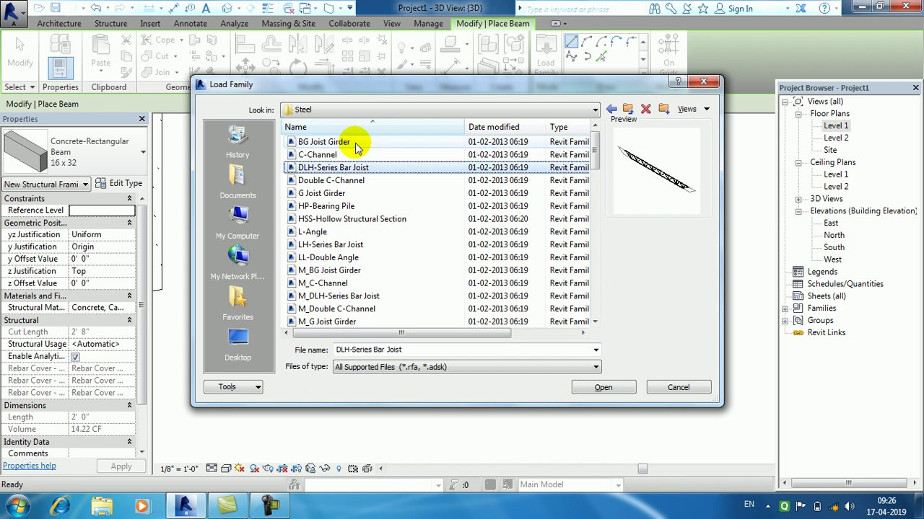
key("Down")
key("Down")
key("Down")
key("Down")
key("Down")
key("Down")
key("Down")
key("Down")
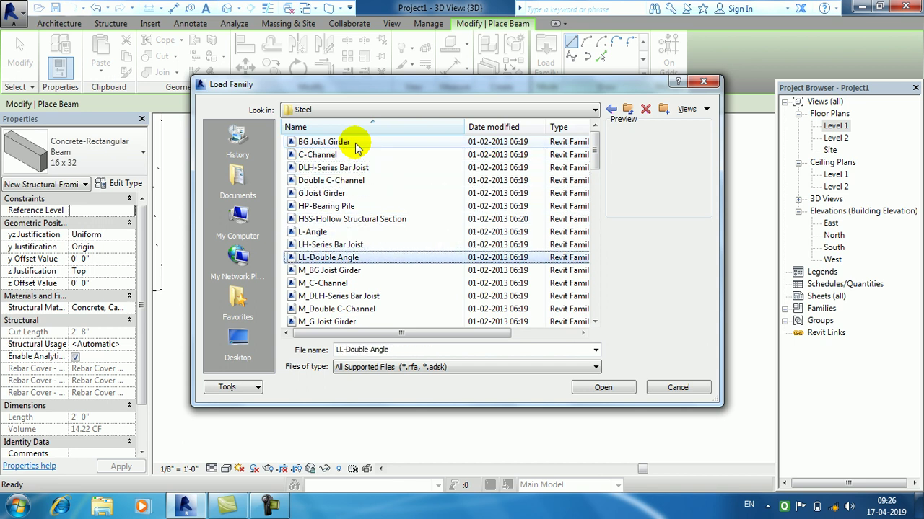
key("Down")
key("Down")
key("Down")
key("Down")
key("Down")
key("Down")
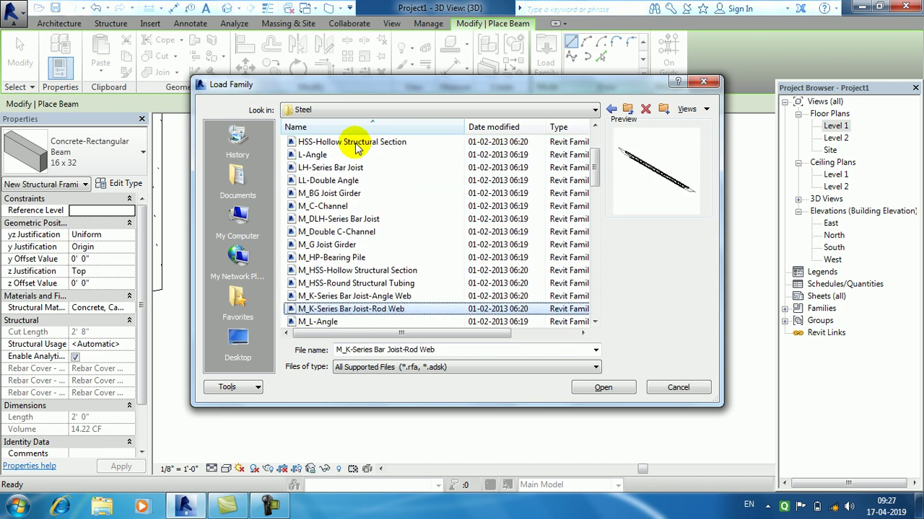
key("BackSpace")
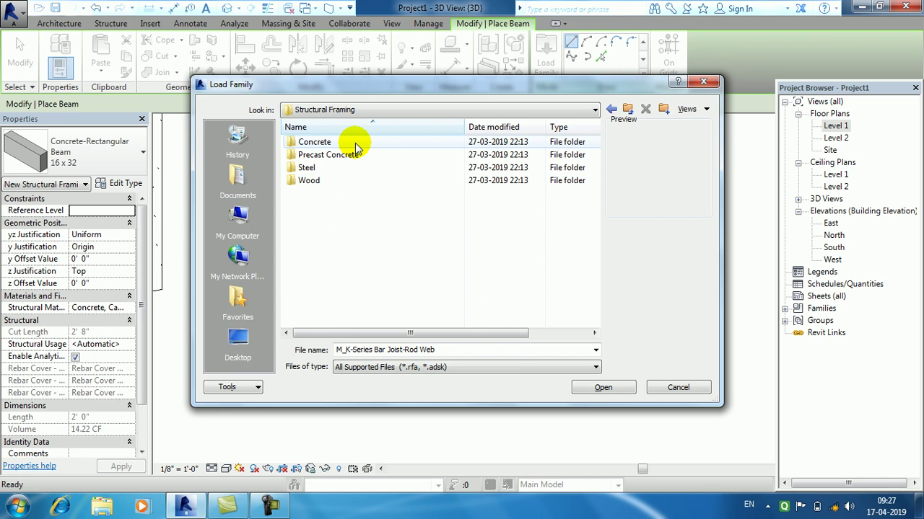
- Load the M_Concrete-Rectangular Beam family from the Concrete framing folder
key("Down")
key("Return")
key("Down")
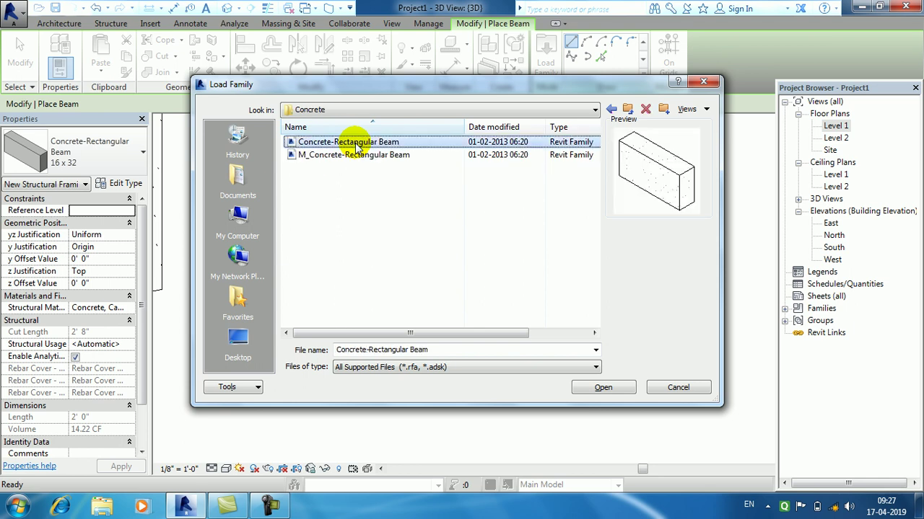
key("Down")
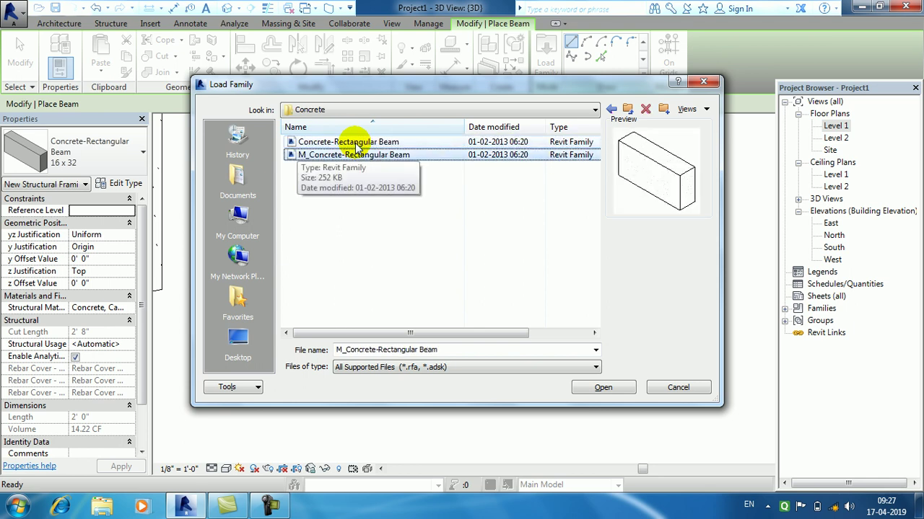
key("Return")
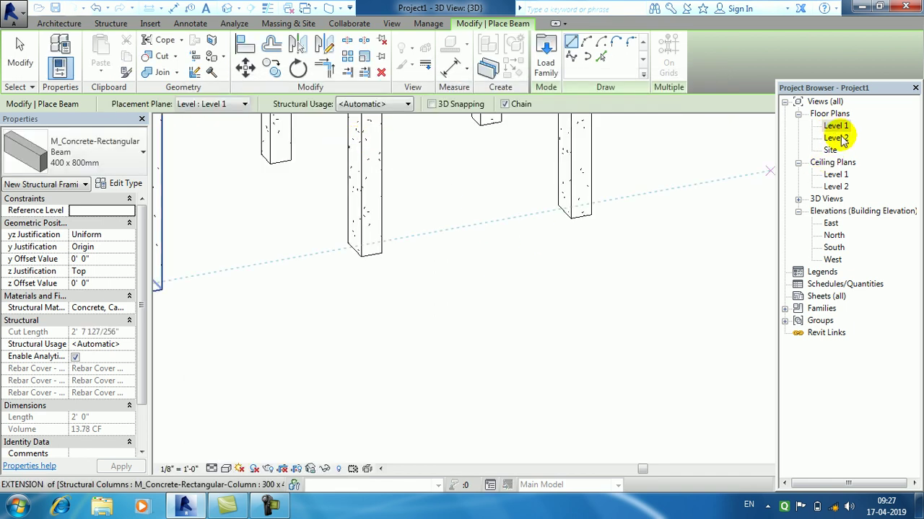
- In the Level 2 floor plan, draw a closed chain of four 400 x 800mm concrete beams around the four columns of the left grid bay
double_click(837, 138)
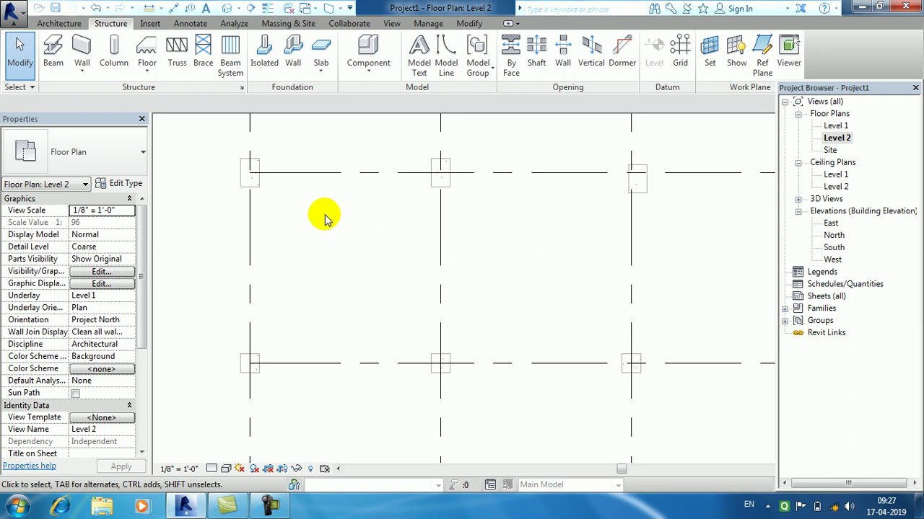
left_click(52, 51)
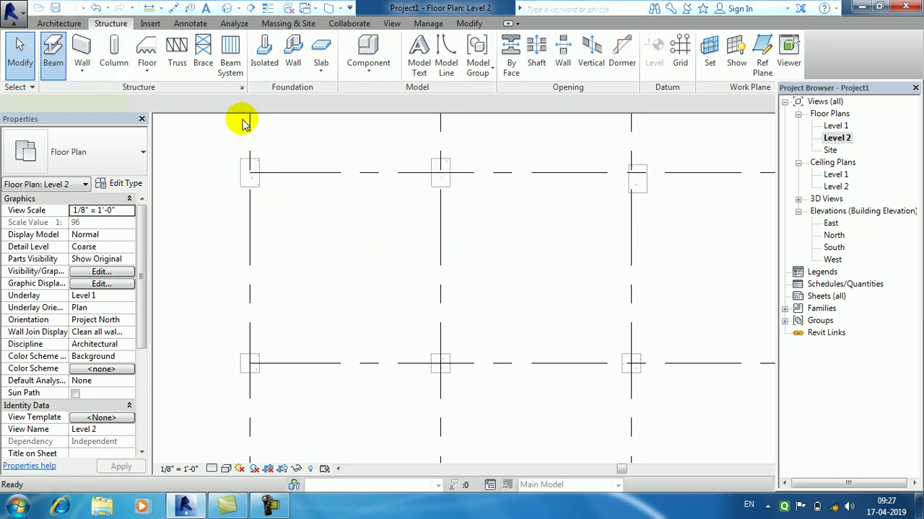
left_click(250, 173)
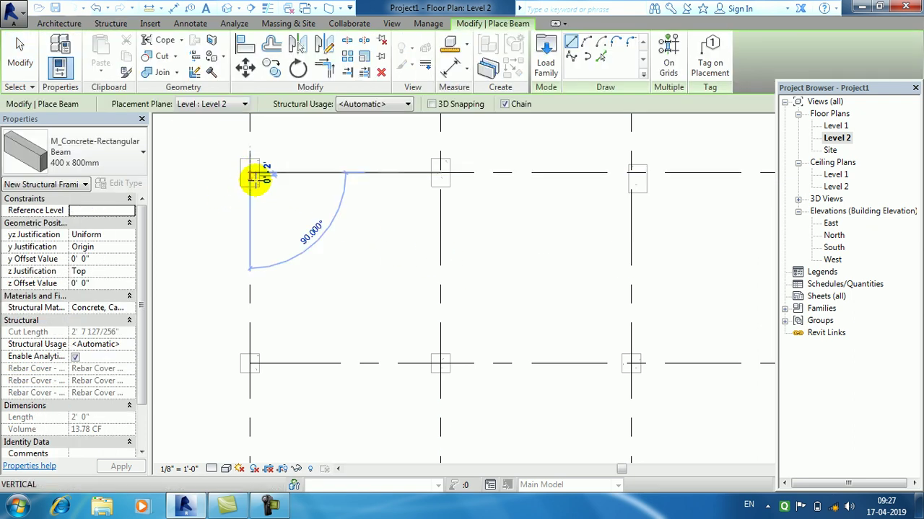
left_click(633, 173)
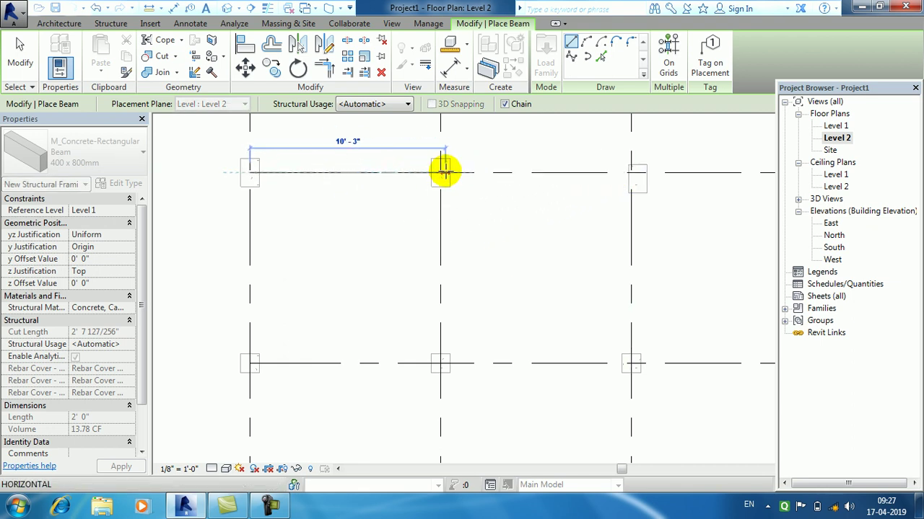
left_click(440, 194)
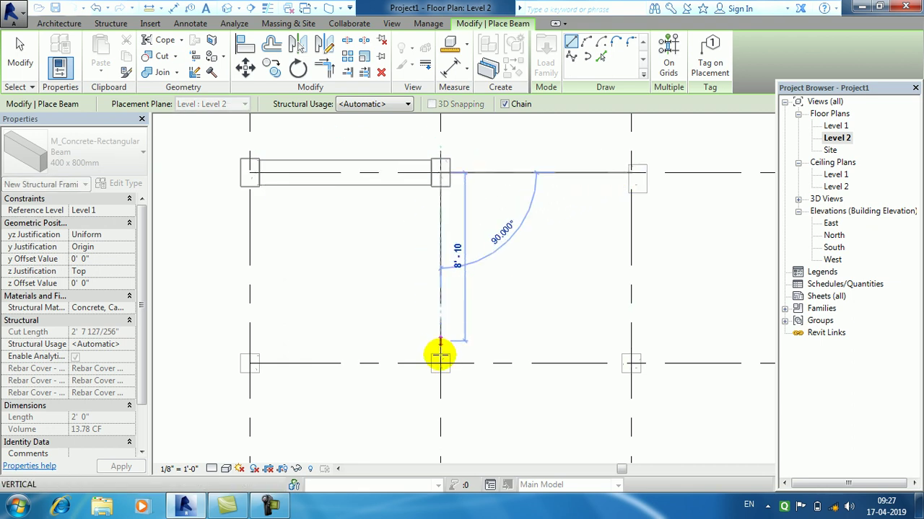
left_click(403, 363)
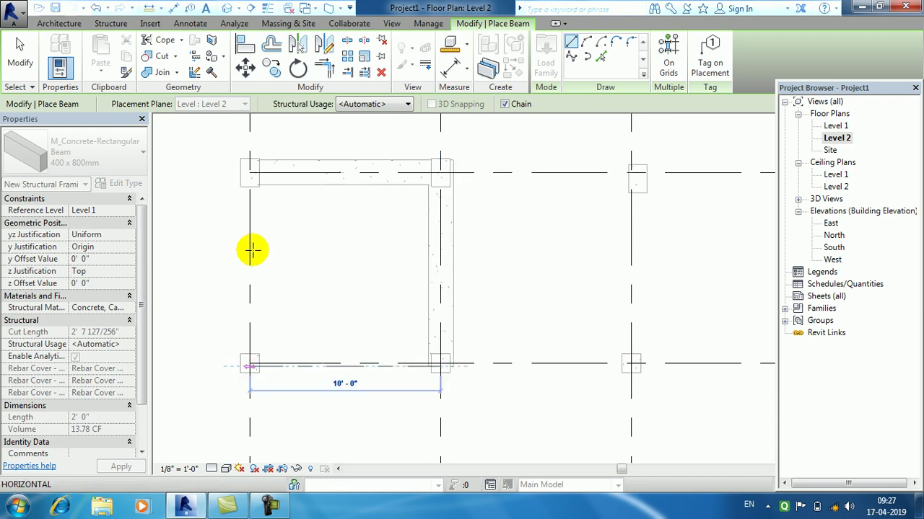
left_click(255, 283)
left_click(250, 171)
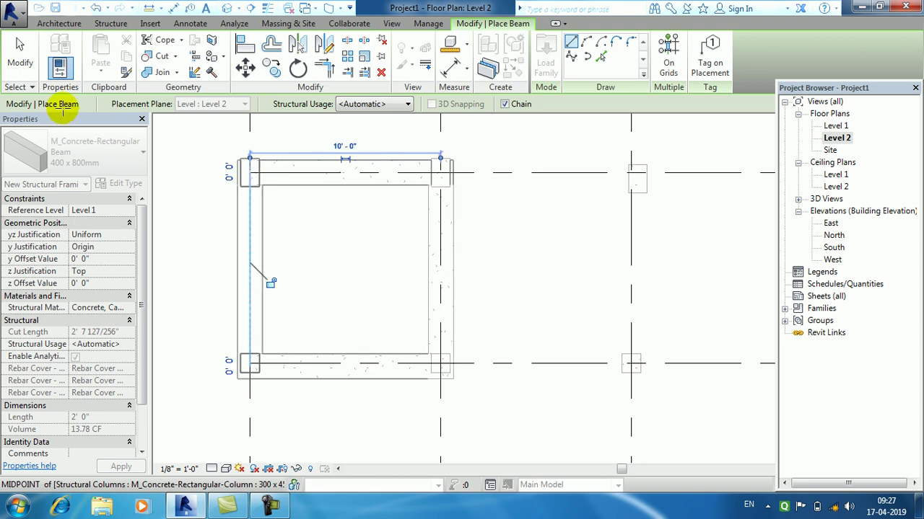
- In the 3D view, duplicate one beam's type as 400 x 800mm 2 and set its b and h dimensions to 0' 9"
left_click(21, 49)
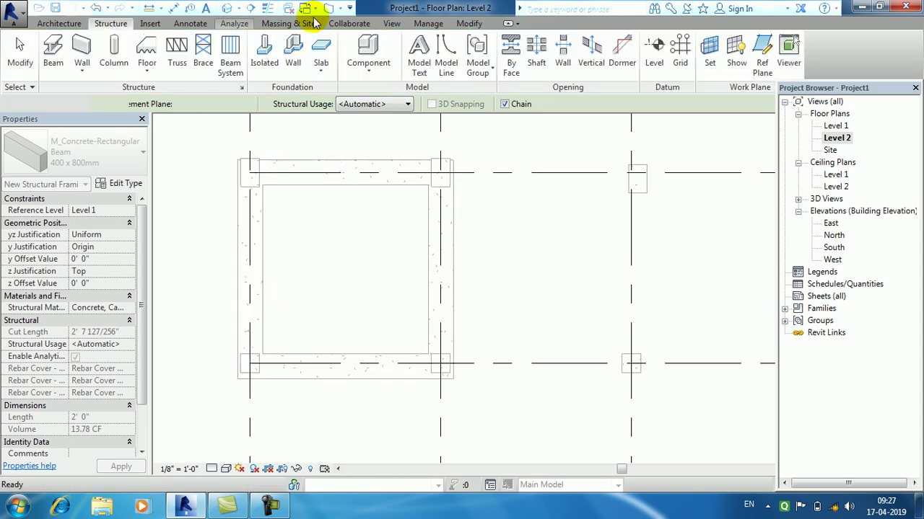
left_click(229, 8)
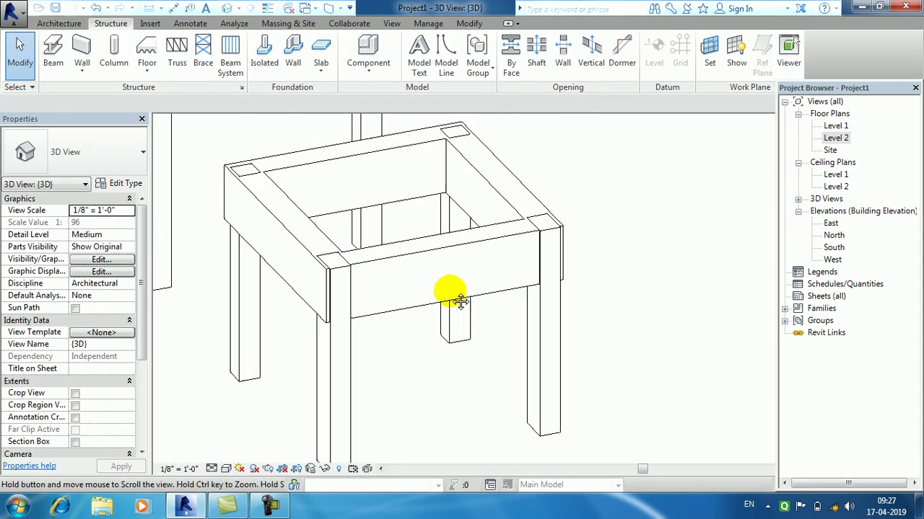
middle_click_drag(406, 320, 492, 289)
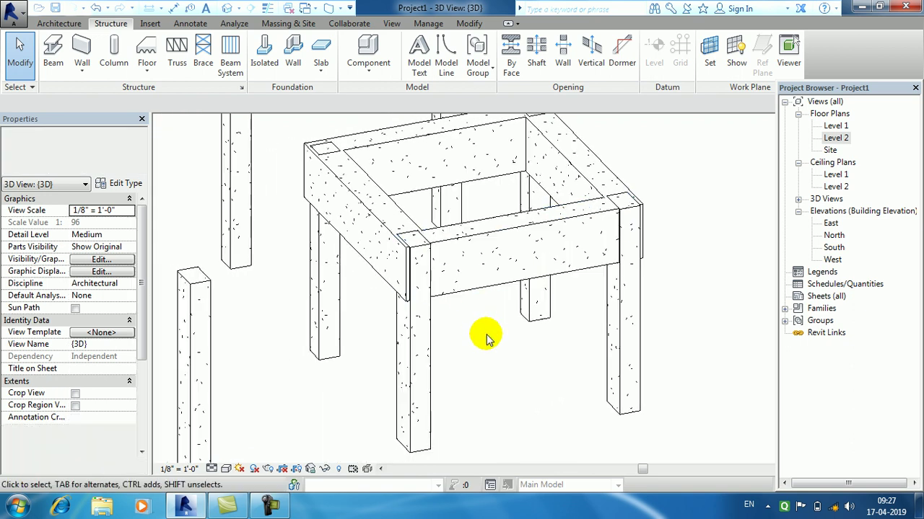
left_click(378, 220)
left_click(126, 183)
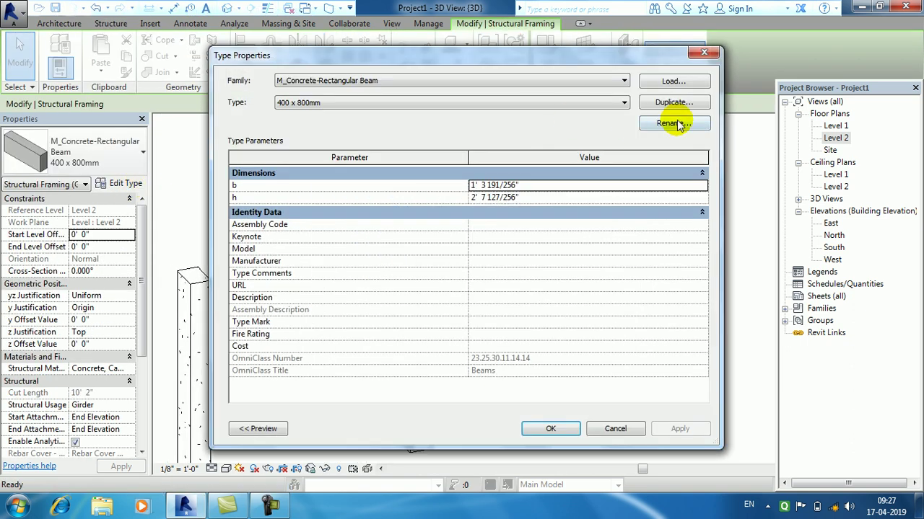
left_click(673, 102)
left_click(470, 275)
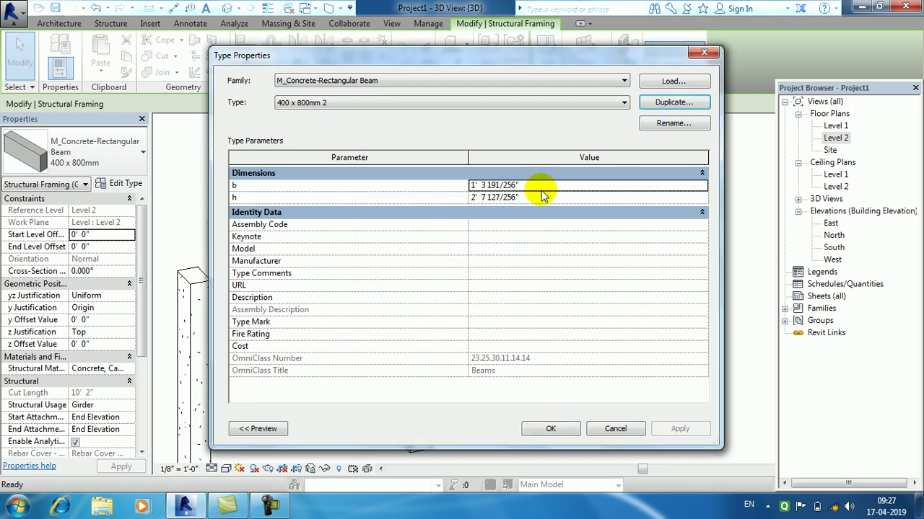
left_click(541, 189)
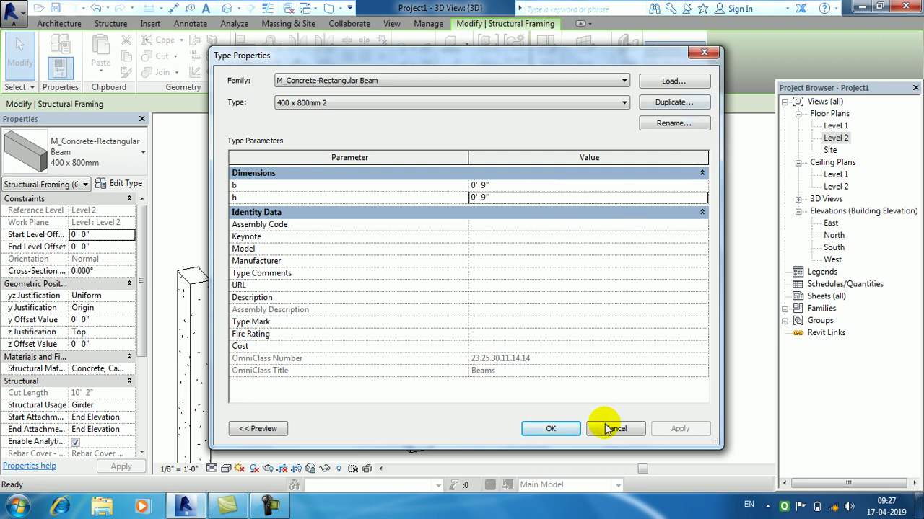
left_click(577, 428)
left_click(526, 371)
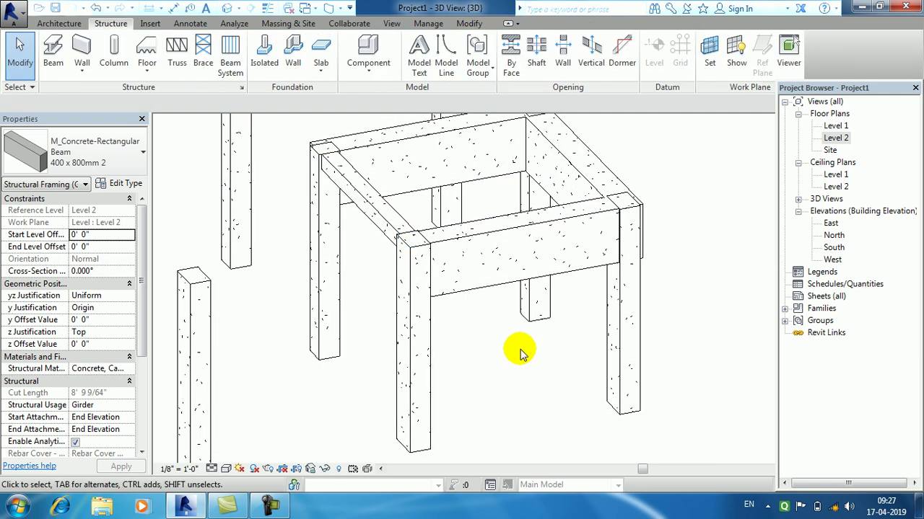
- Match the other three beams of the frame to the 400 x 800mm 2 beam type
key("a")
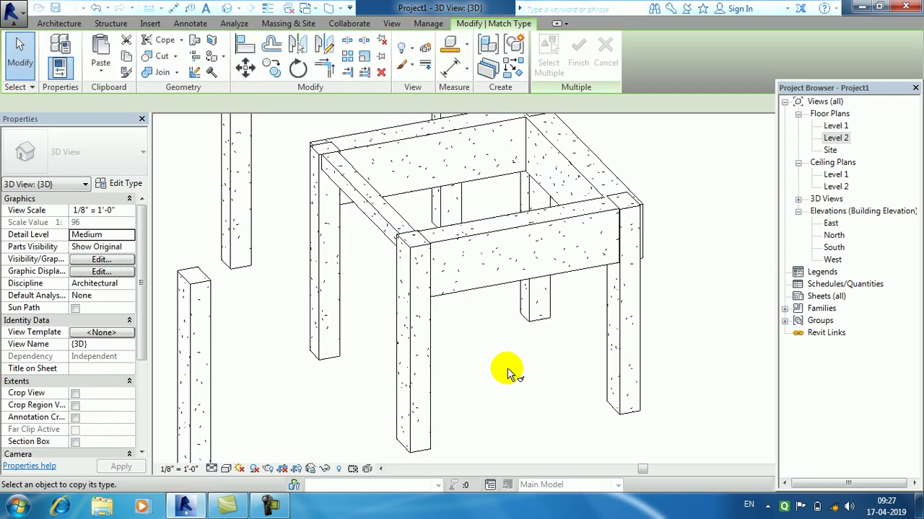
left_click(386, 173)
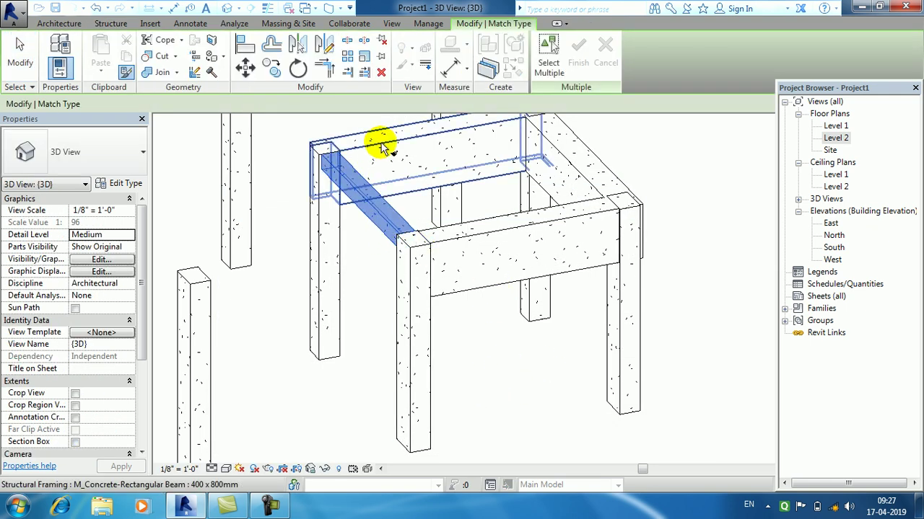
left_click(568, 160)
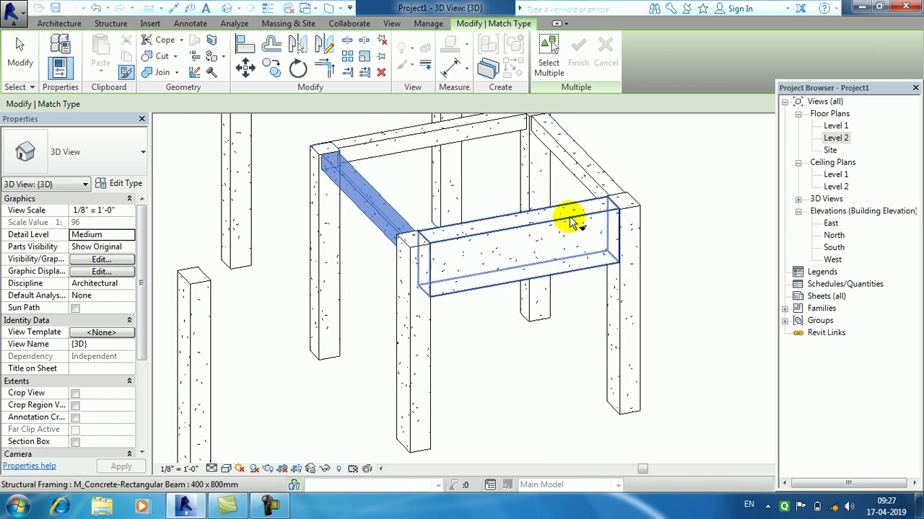
left_click(571, 220)
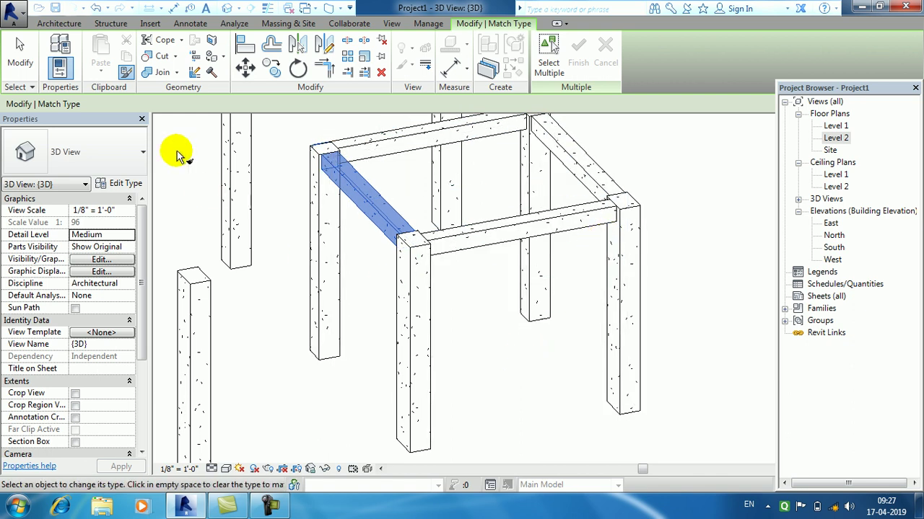
left_click(20, 64)
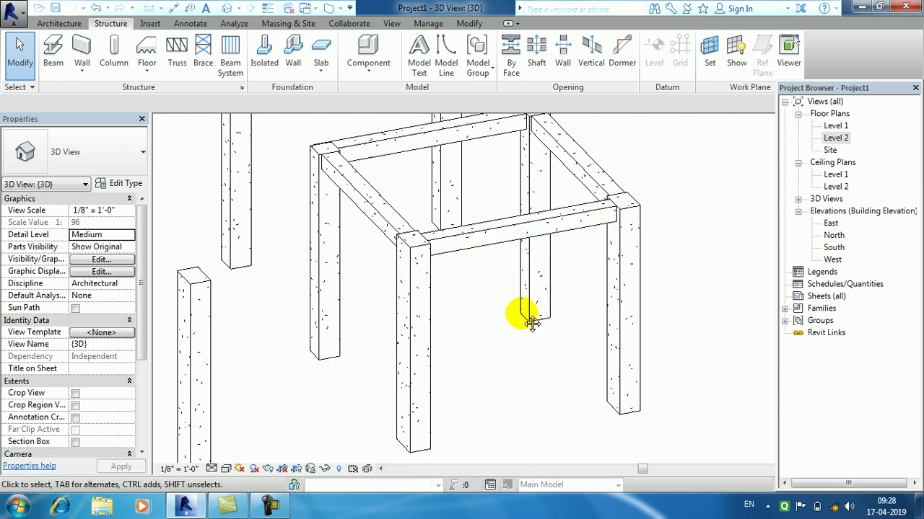
middle_click_drag(561, 279, 772, 69, "shift")
double_click(840, 139)
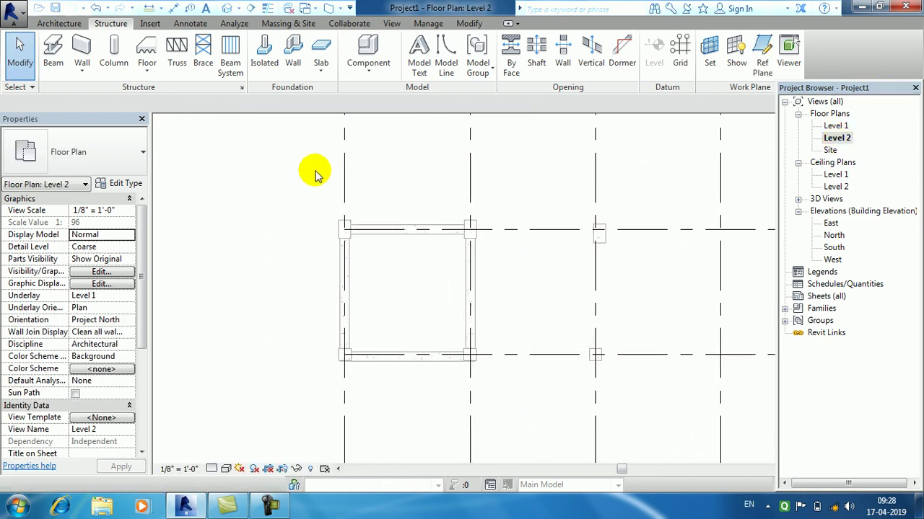
left_click(82, 71)
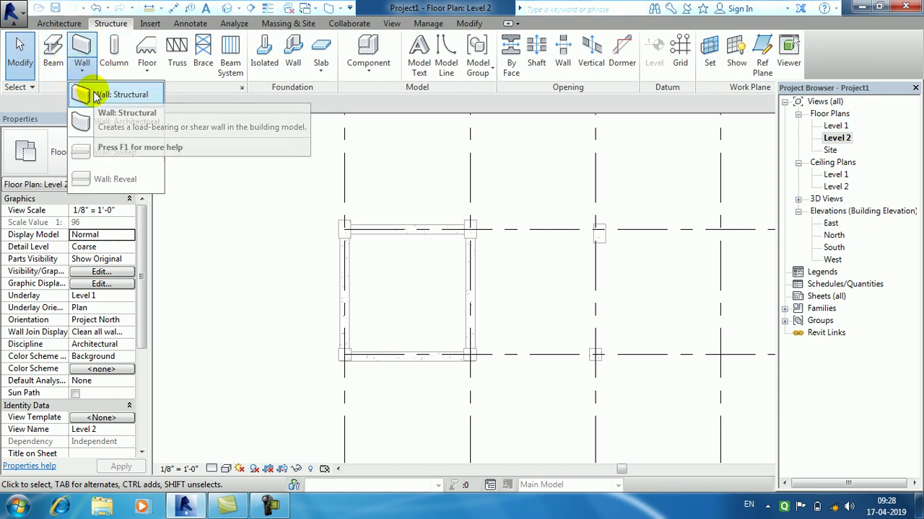
left_click(92, 99)
middle_click_drag(587, 275, 410, 254)
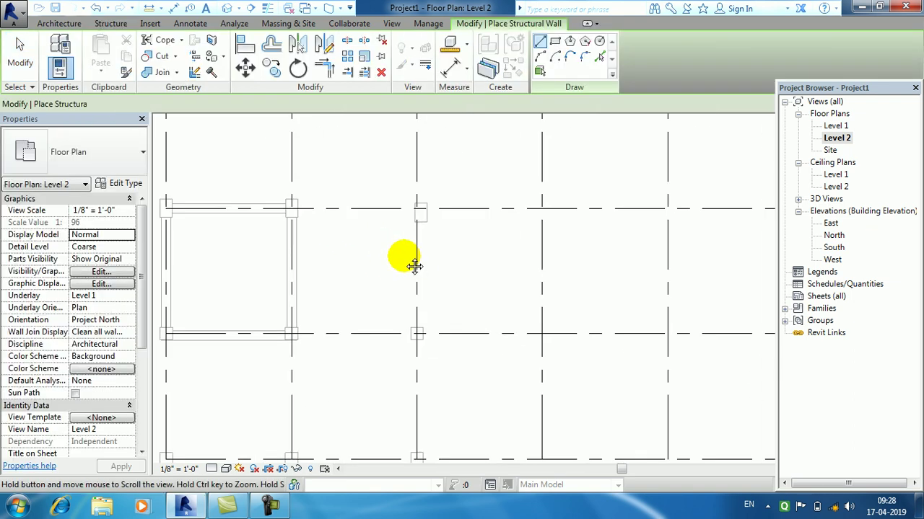
- In the Level 1 floor plan, start a structural wall and set its unconnected height to 10' 0"
double_click(831, 126)
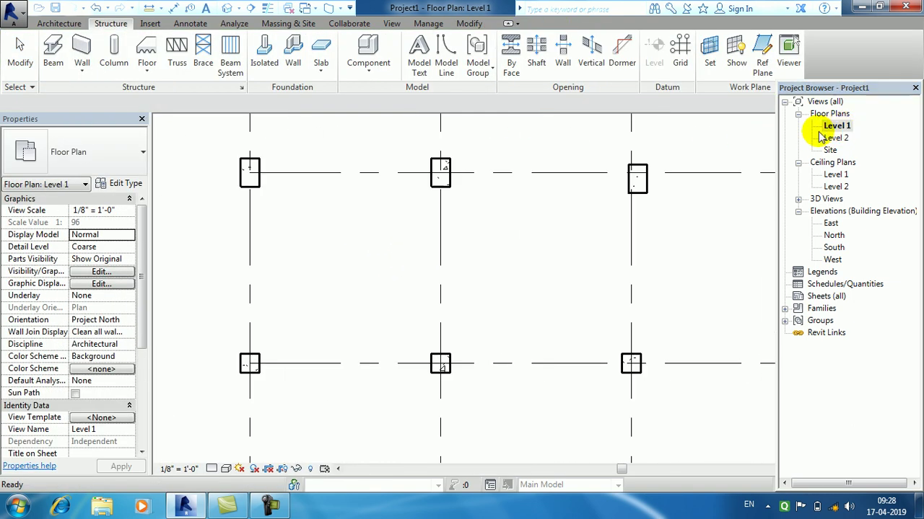
middle_click_drag(467, 223, 369, 251)
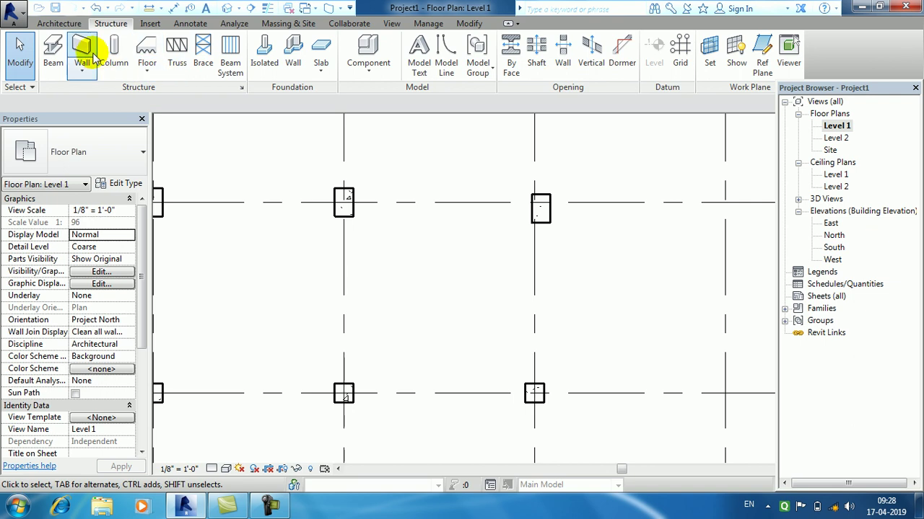
left_click(84, 79)
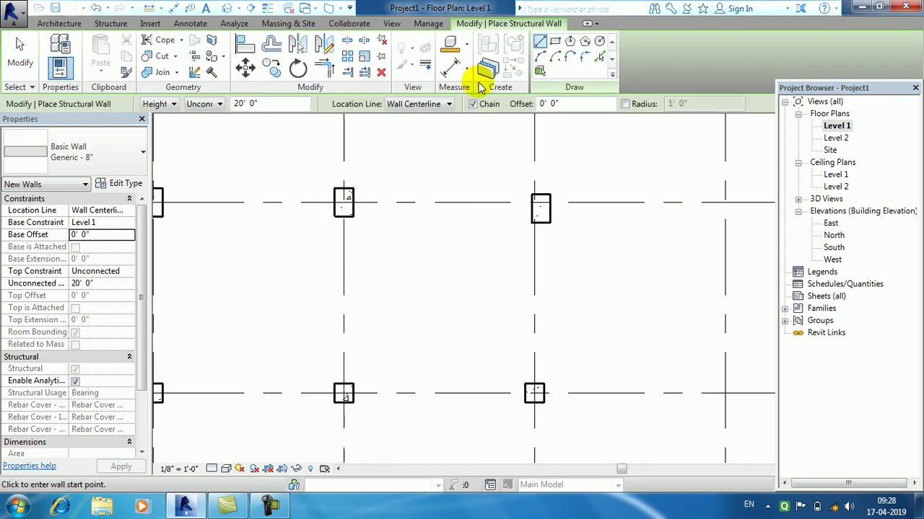
left_click(344, 201)
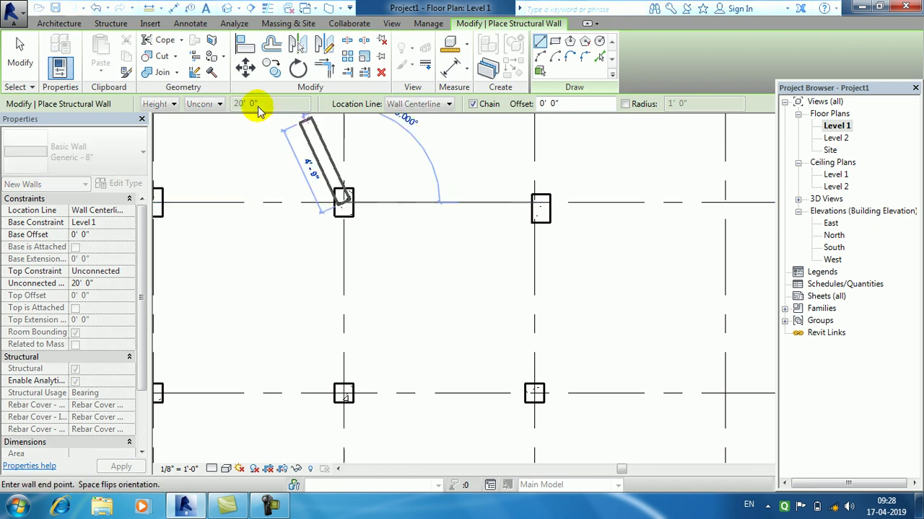
key("Escape")
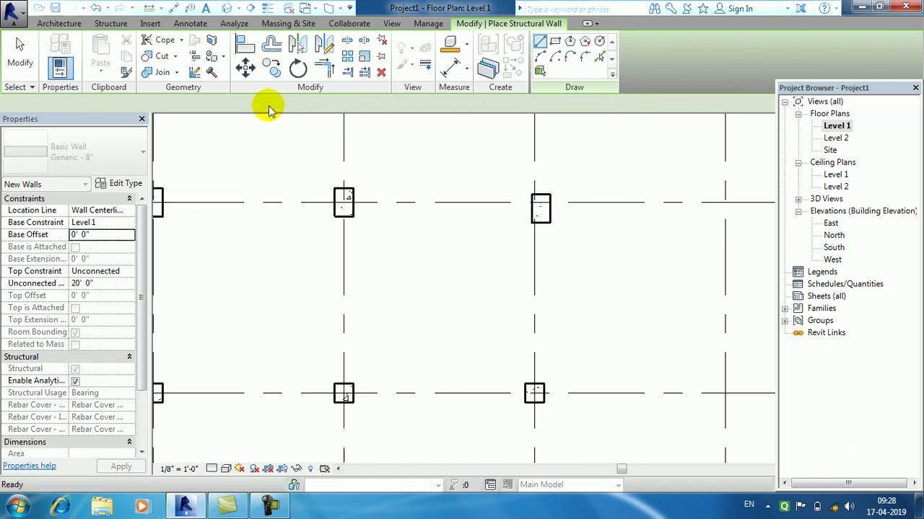
left_click(283, 105)
type("10' 0\"")
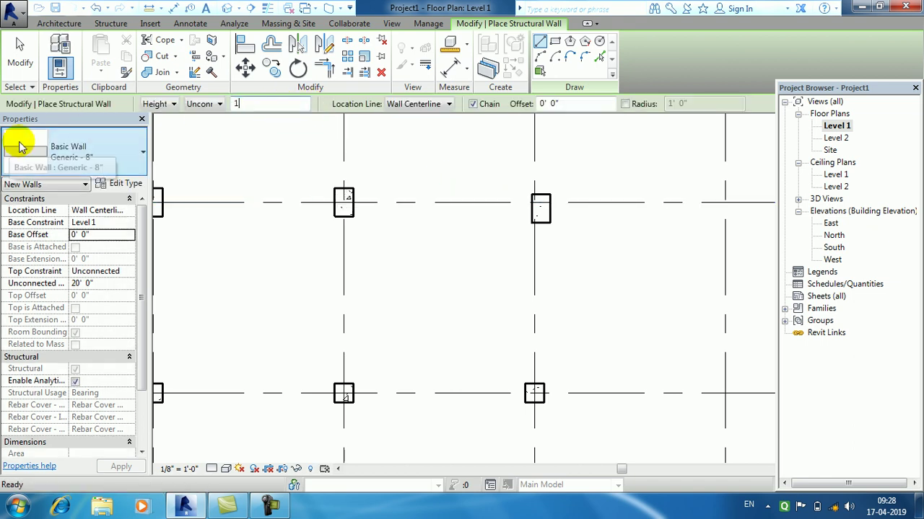
- Draw a closed chain of four Generic - 8" structural walls between the columns of the bay next to the beam-framed one
left_click(344, 202)
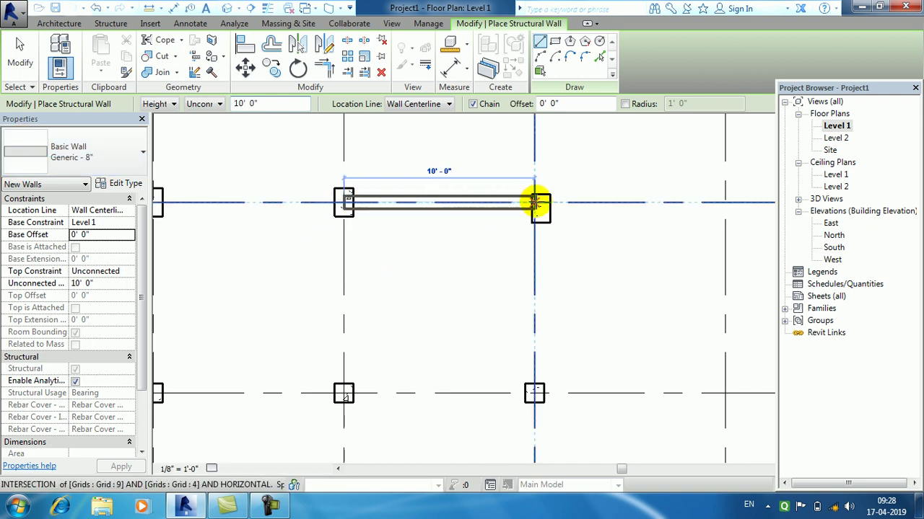
left_click(537, 204)
left_click(534, 389)
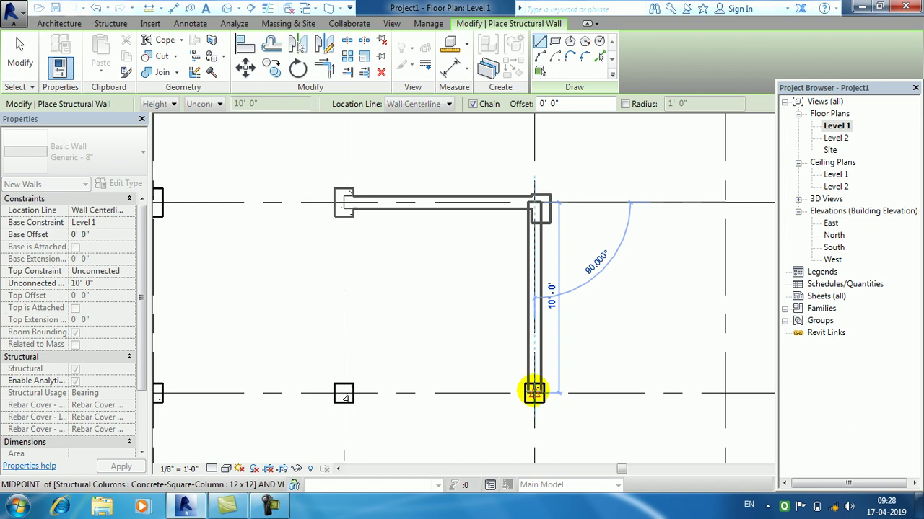
left_click(343, 393)
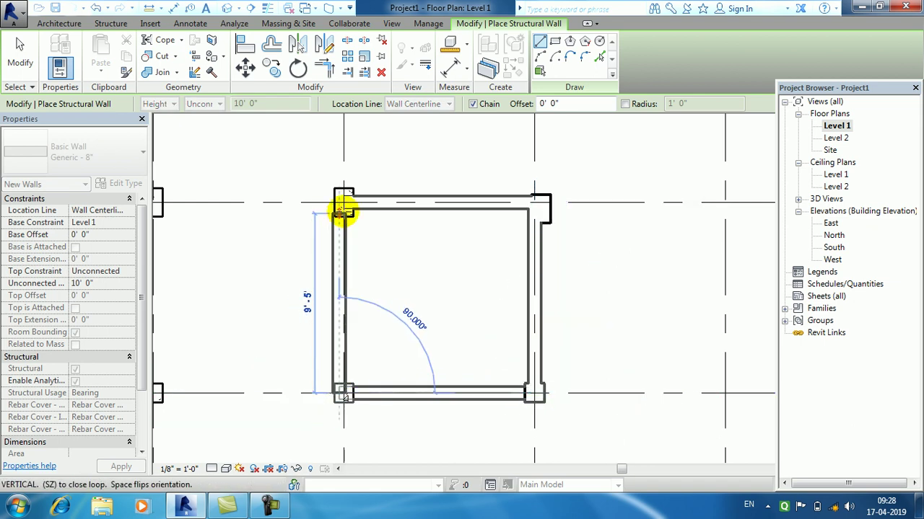
left_click(346, 226)
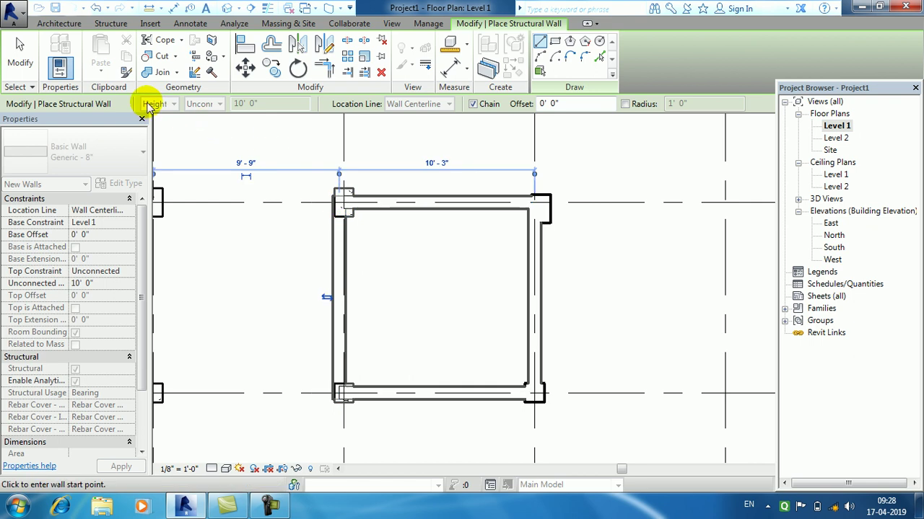
left_click(21, 56)
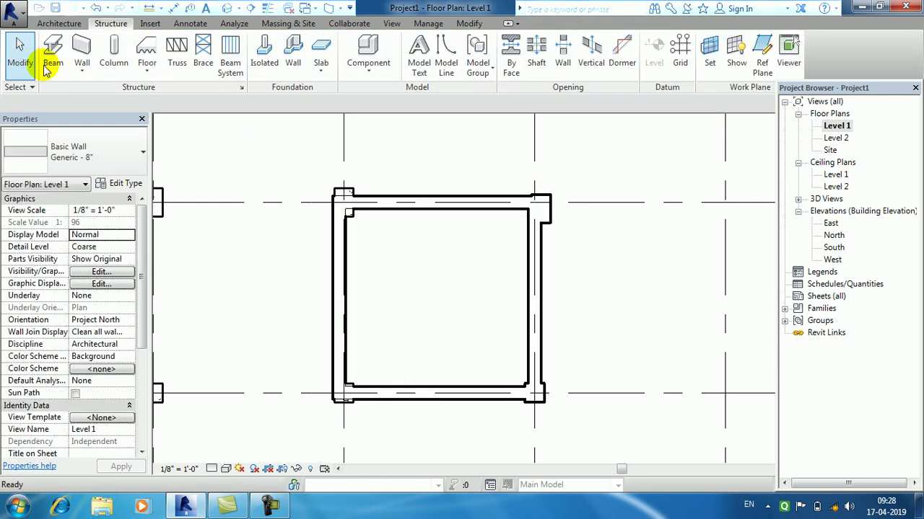
left_click(81, 70)
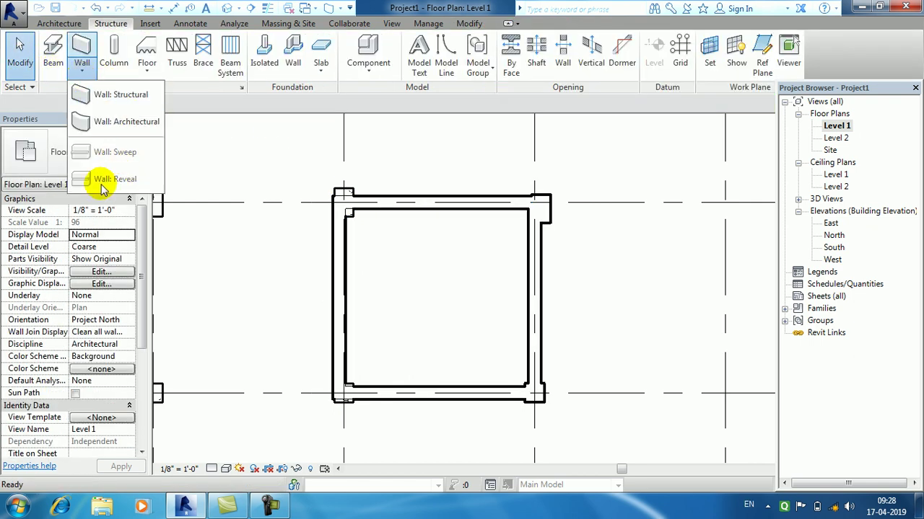
left_click(59, 24)
left_click(54, 72)
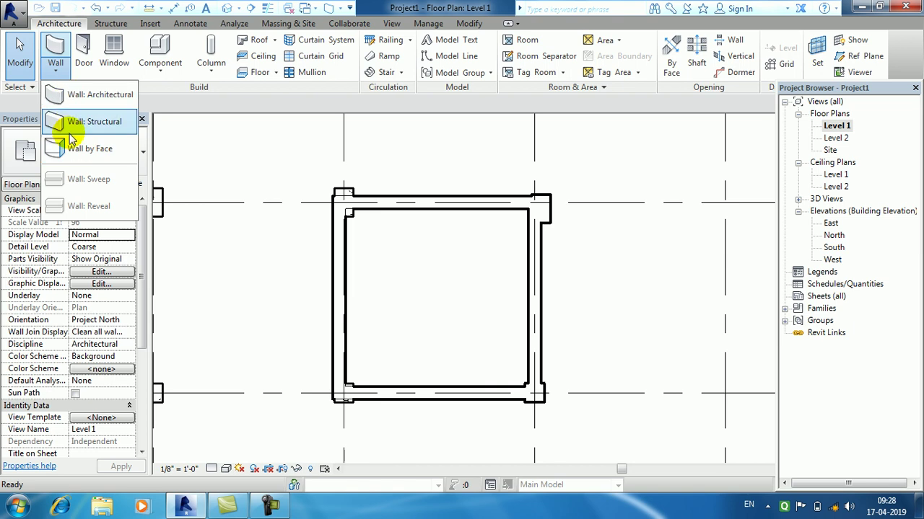
left_click(23, 62)
- Display the 3D view in the Realistic visual style and inspect the walled bay and its columns
left_click(220, 7)
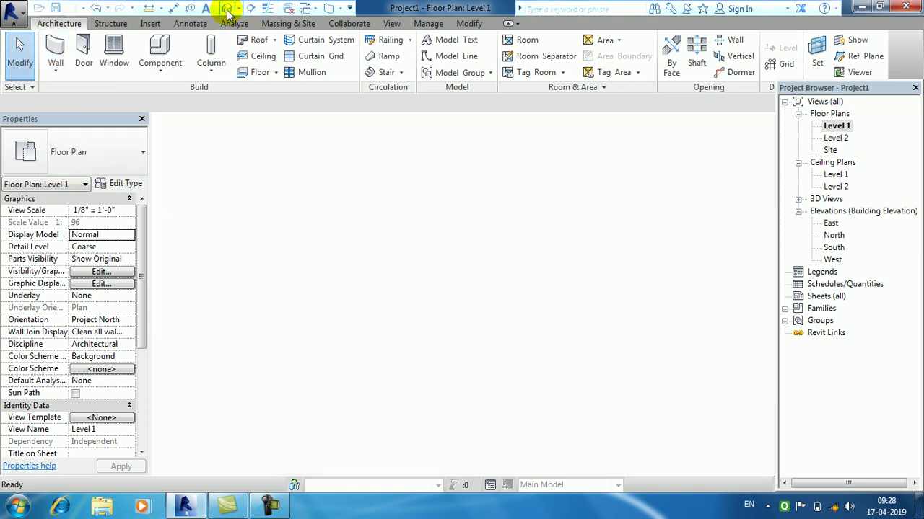
middle_click_drag(567, 299, 631, 166)
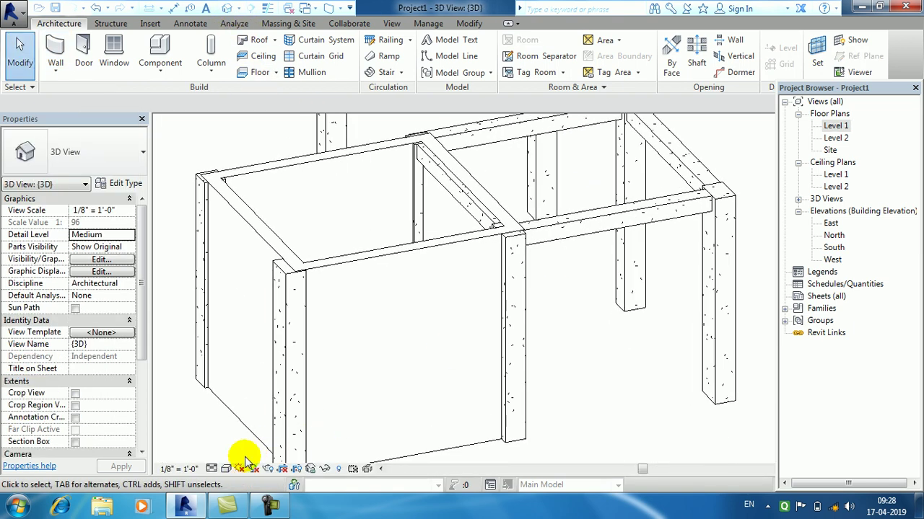
left_click(226, 469)
left_click(246, 368)
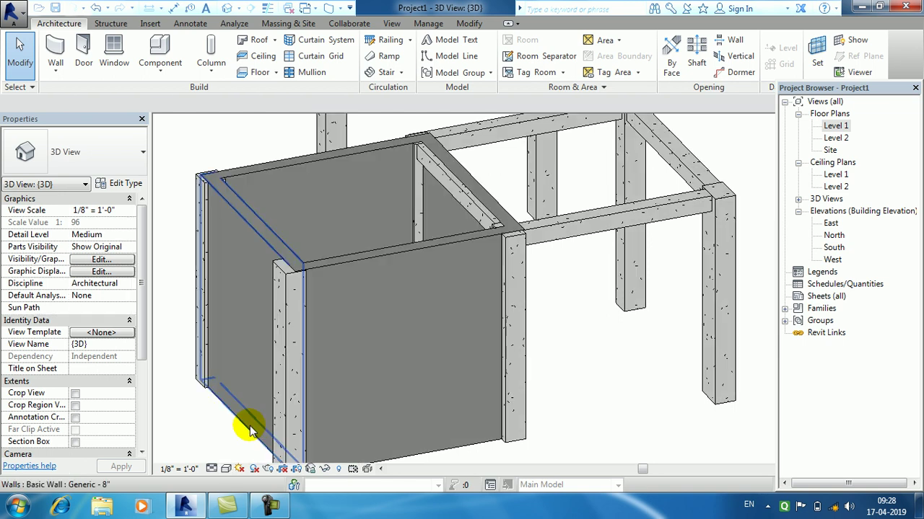
left_click(244, 438)
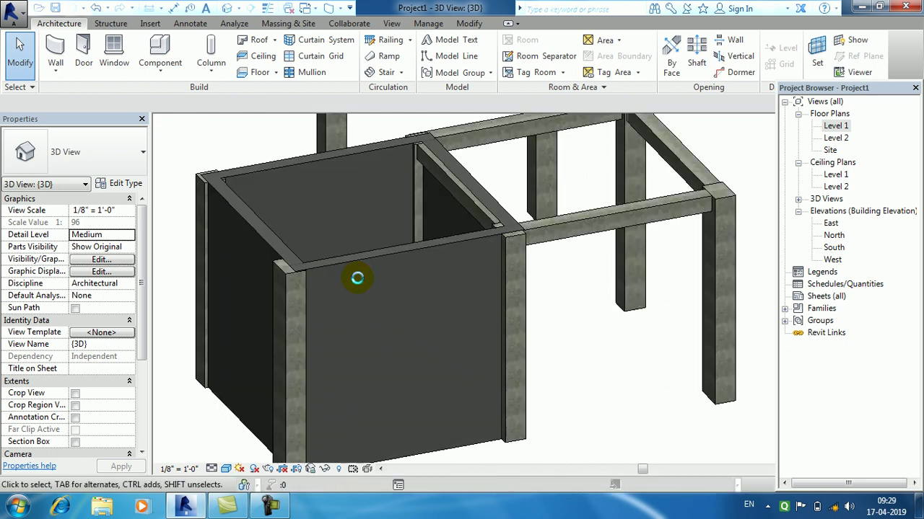
scroll(390, 304, "up", 3)
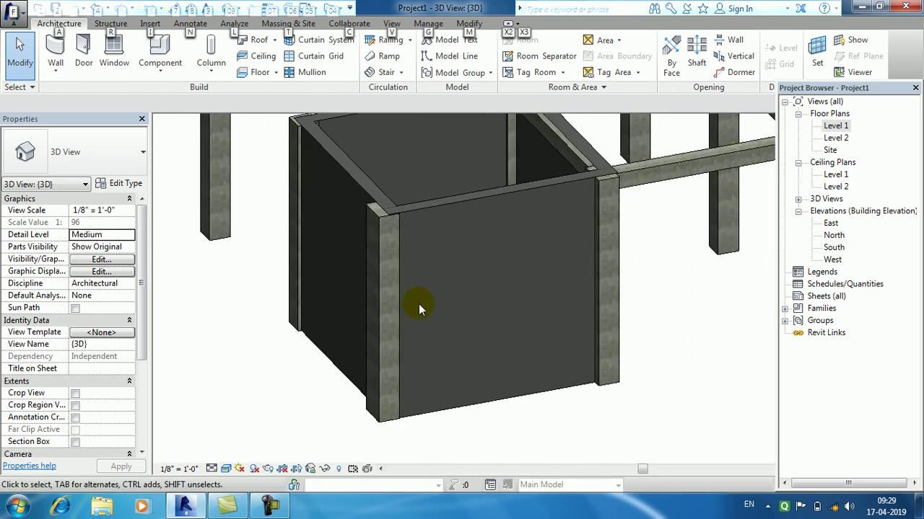
scroll(426, 317, "down", 3)
middle_click_drag(464, 351, 542, 227, "shift")
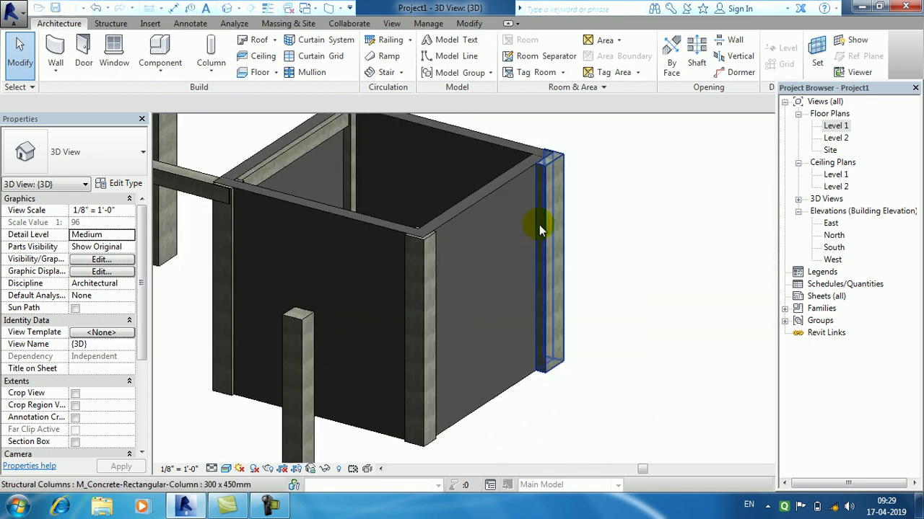
scroll(380, 231, "up", 4)
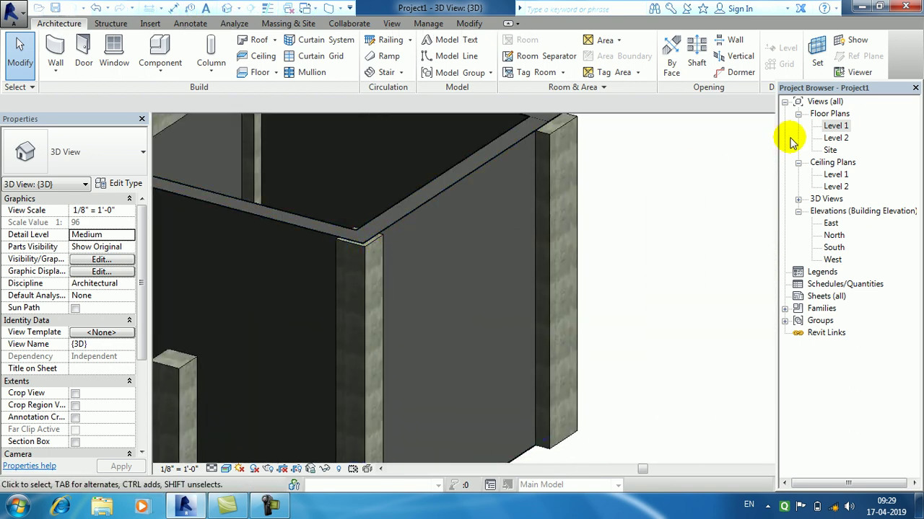
- Move the Project Browser clear of the view controls and close the 3D view to return to the Level 1 floor plan
left_click_drag(866, 93, 867, 180)
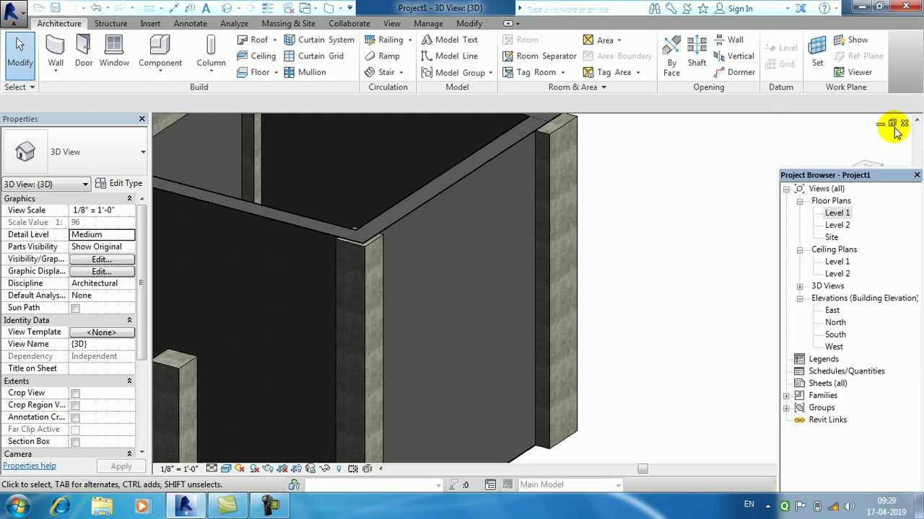
left_click(904, 124)
left_click(409, 202)
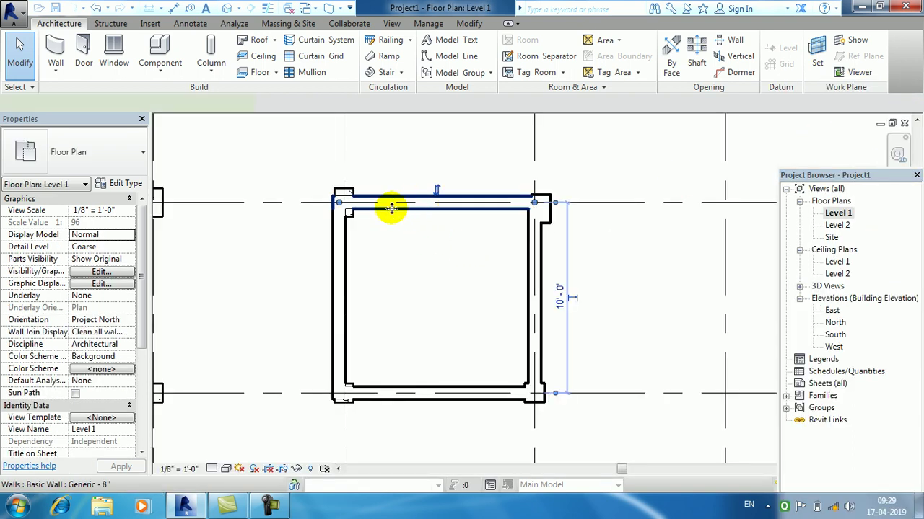
scroll(389, 209, "up", 3)
left_click(442, 287)
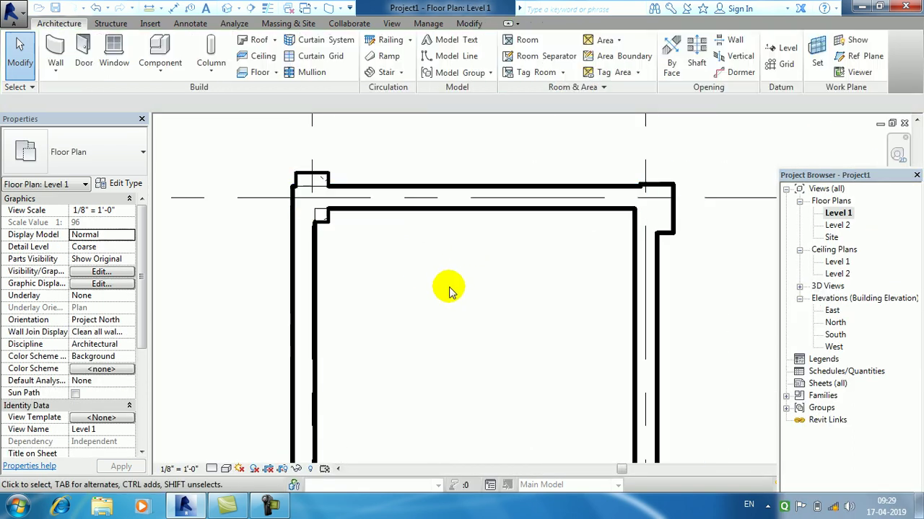
middle_click_drag(461, 287, 406, 257)
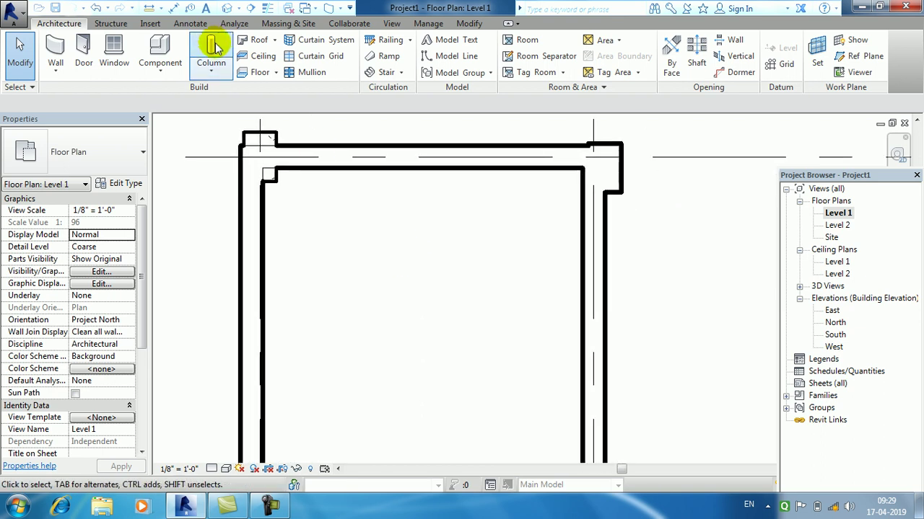
- Create a Generic - 12" structural floor on Level 1 with a rectangular boundary about 13' 6" deep around the beam-framed and walled bays
left_click(115, 23)
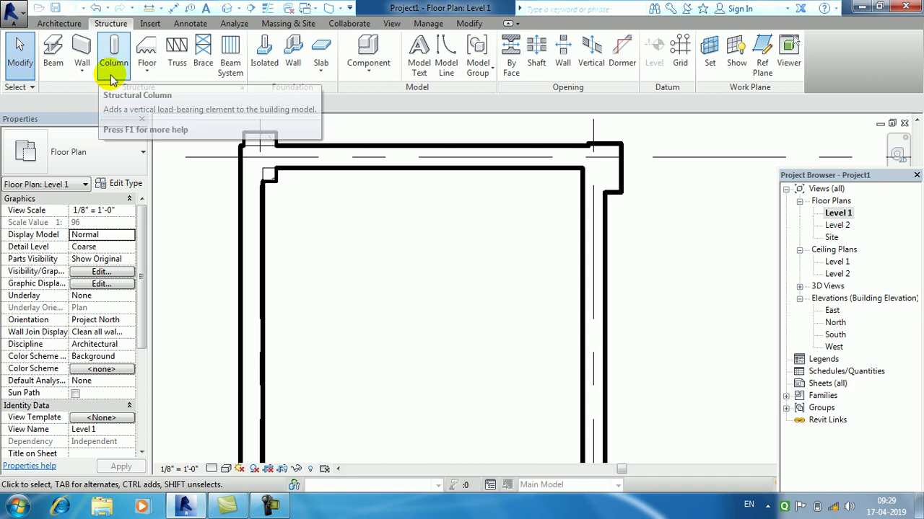
left_click(145, 76)
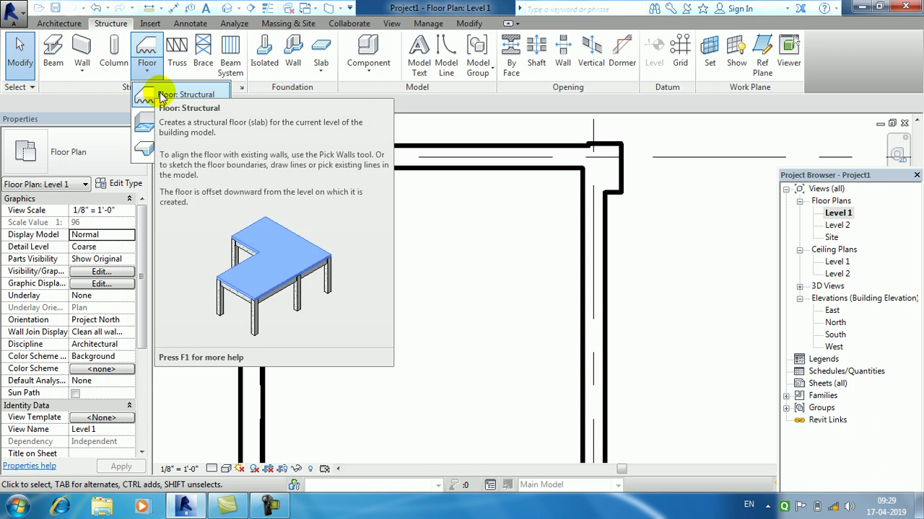
left_click(162, 96)
left_click(657, 45)
scroll(485, 289, "down", 3)
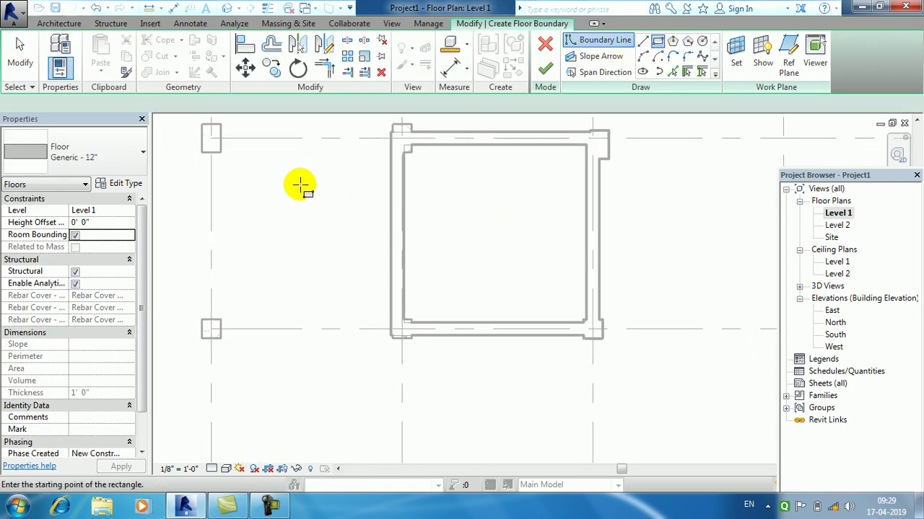
scroll(365, 223, "down", 2)
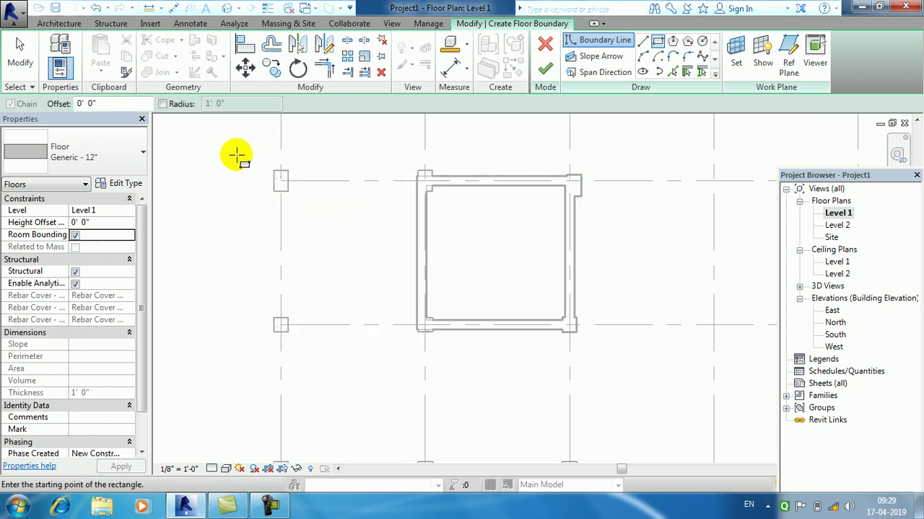
left_click(237, 155)
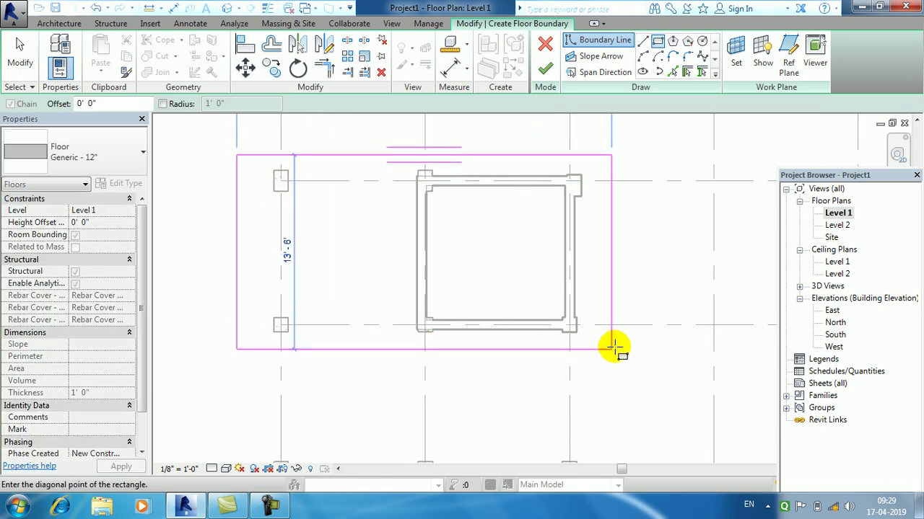
left_click(613, 349)
left_click(545, 68)
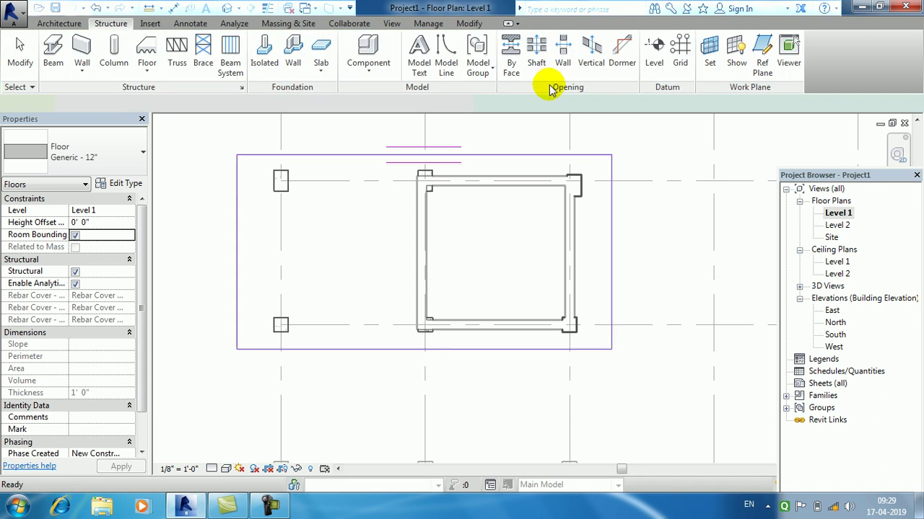
- In the 3D view, delete the three free-standing columns in front of the floor slab
left_click(228, 9)
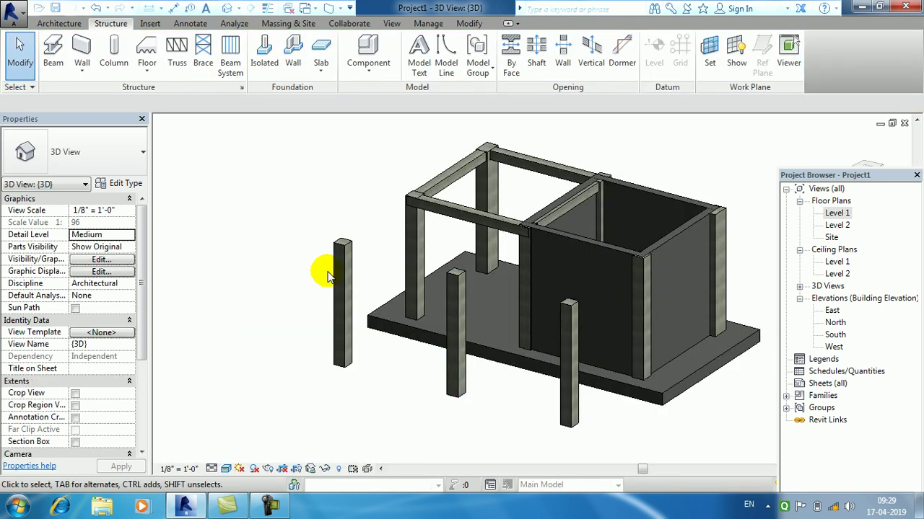
left_click(348, 266)
key("Delete")
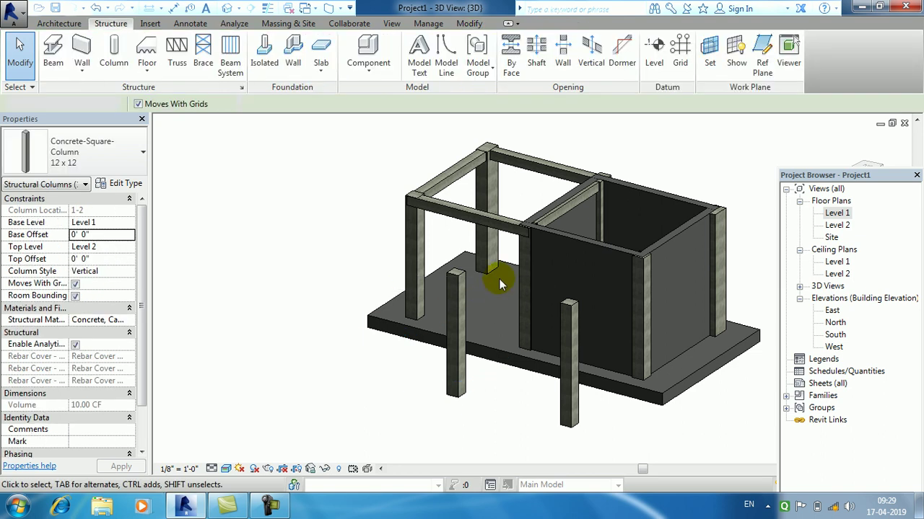
left_click(571, 309)
key("Delete")
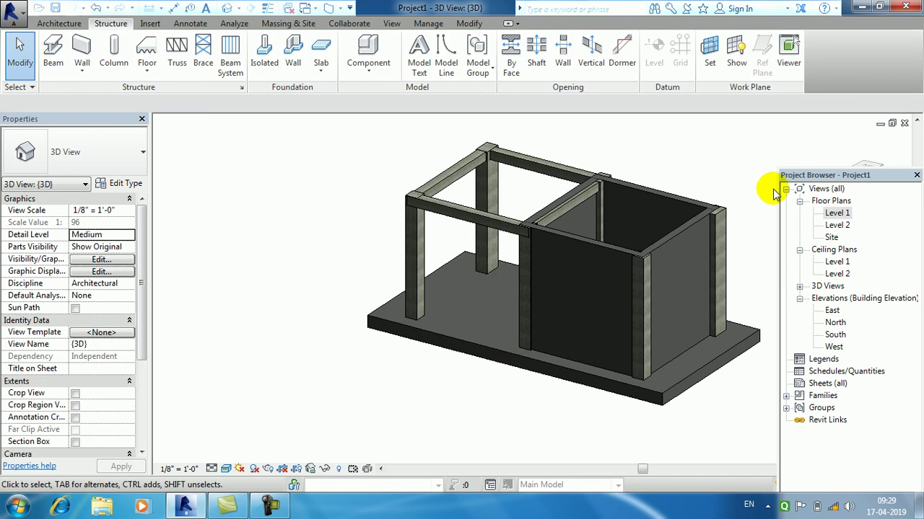
- In the Level 2 floor plan, start a structural truss and open the US Imperial library to load a truss family
left_click(903, 124)
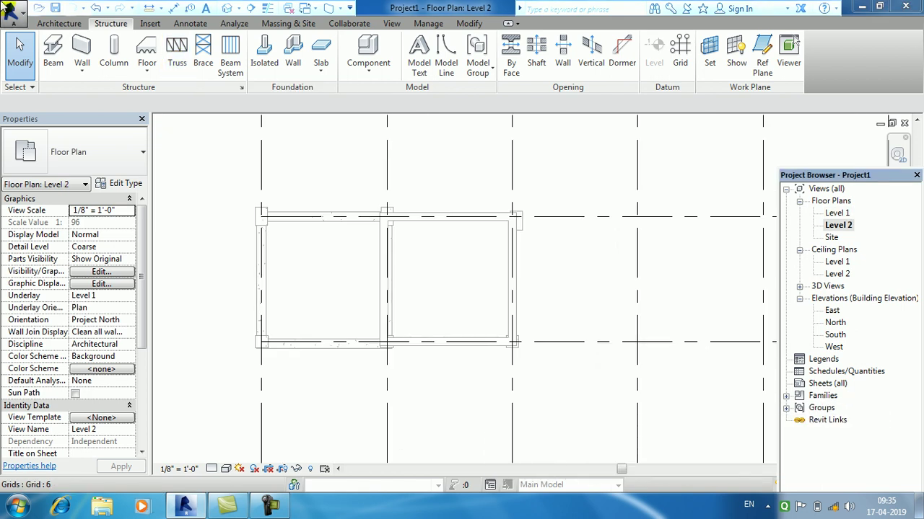
left_click(178, 57)
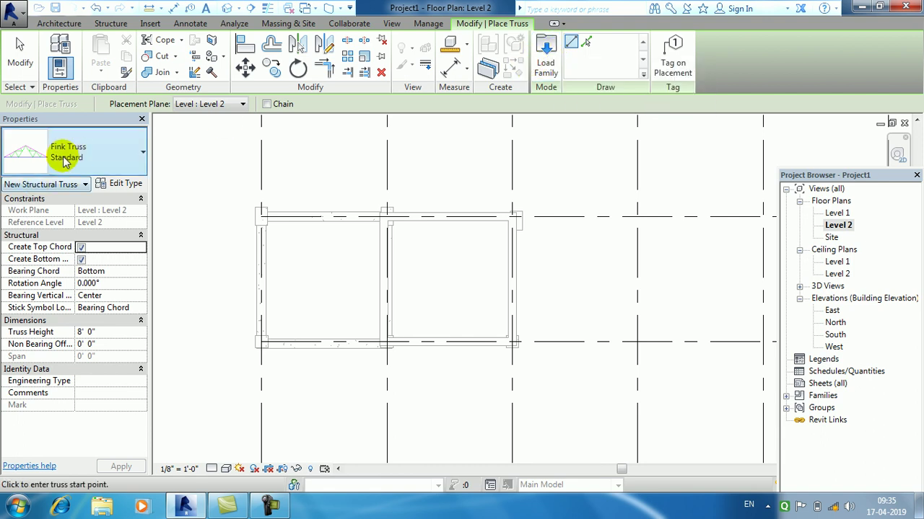
left_click(85, 151)
left_click(545, 59)
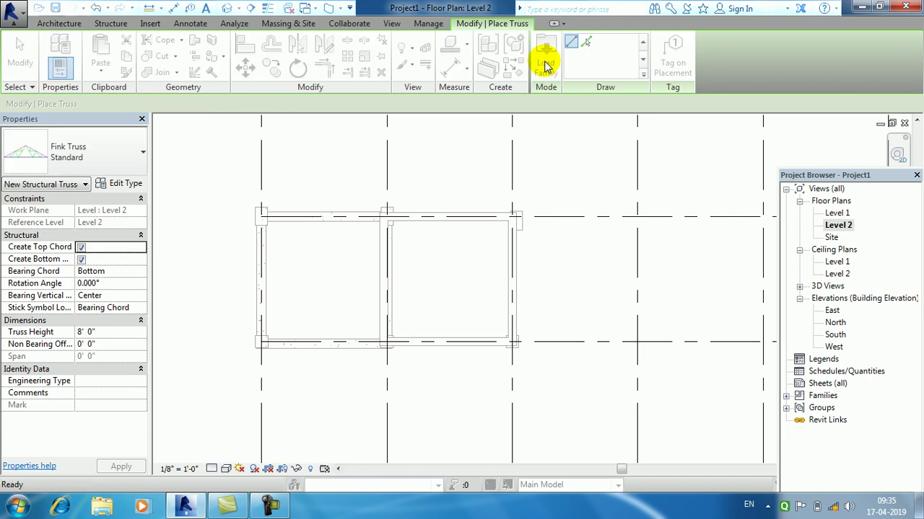
left_click(628, 110)
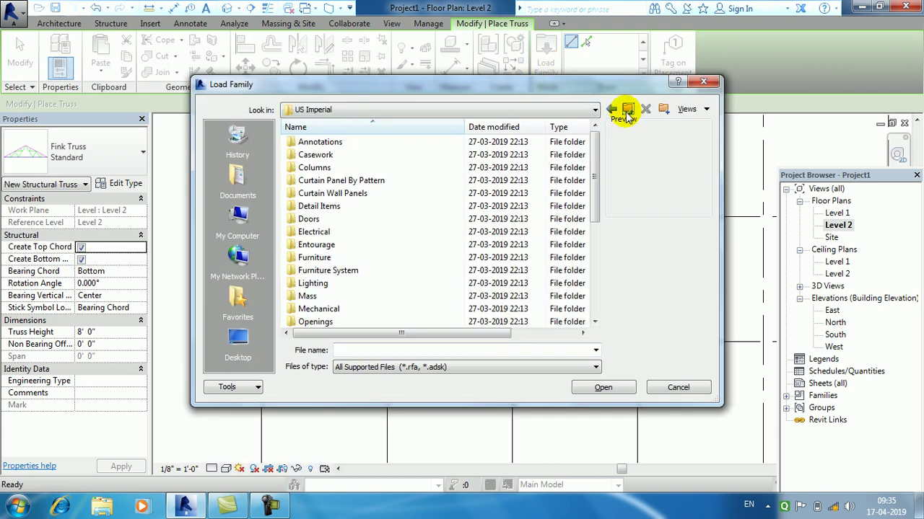
scroll(373, 303, "down", 3)
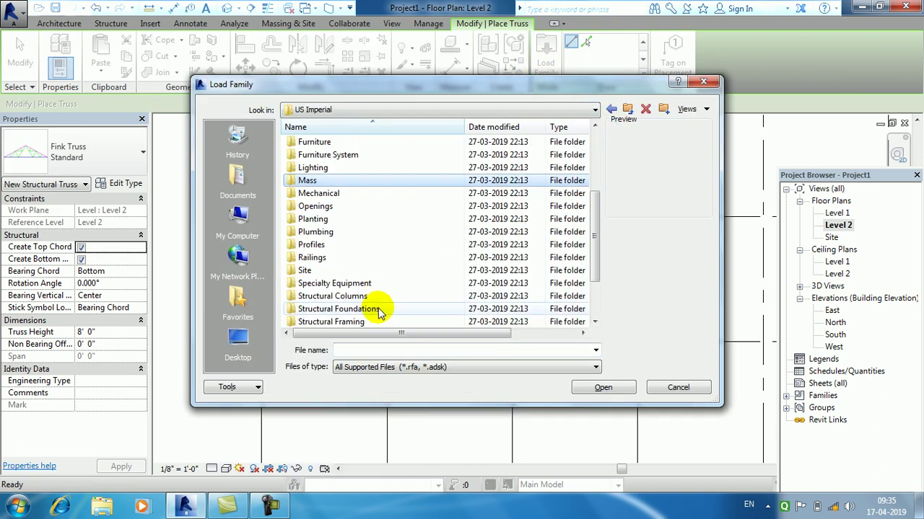
double_click(368, 322)
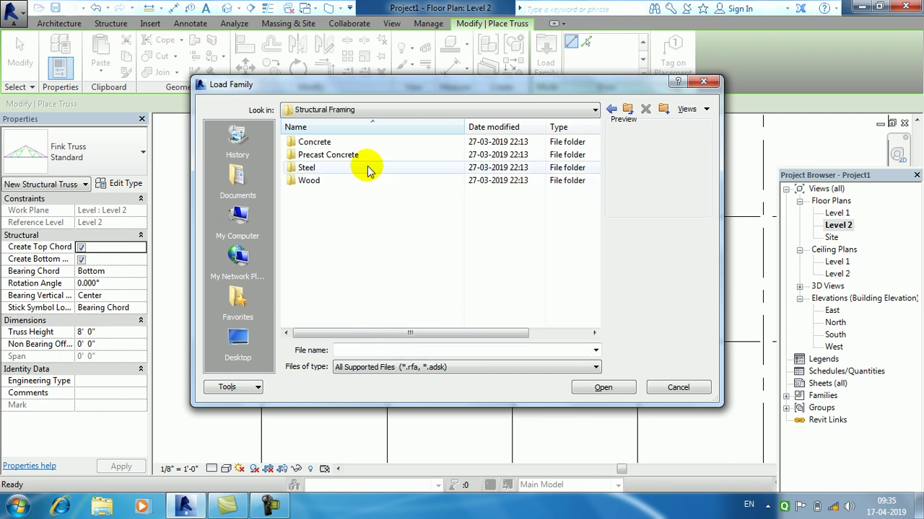
double_click(331, 141)
left_click(338, 143)
left_click(328, 155)
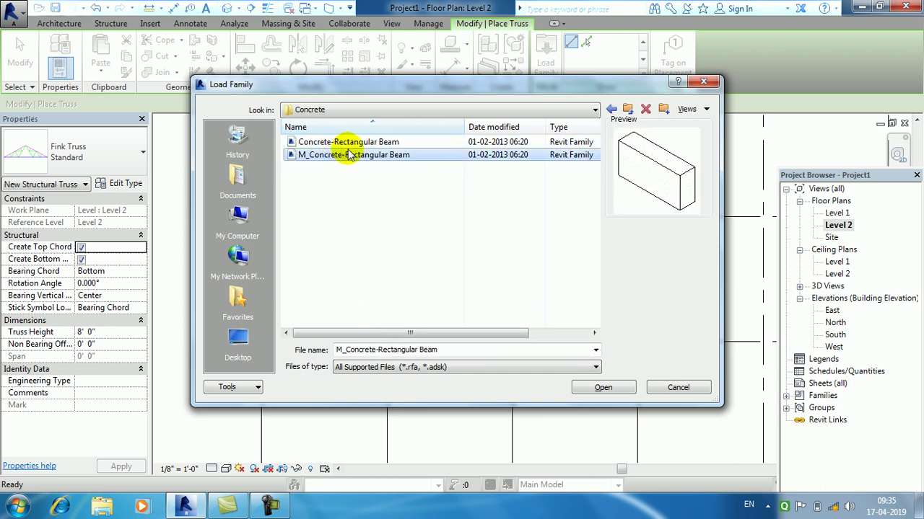
left_click(628, 109)
left_click(625, 108)
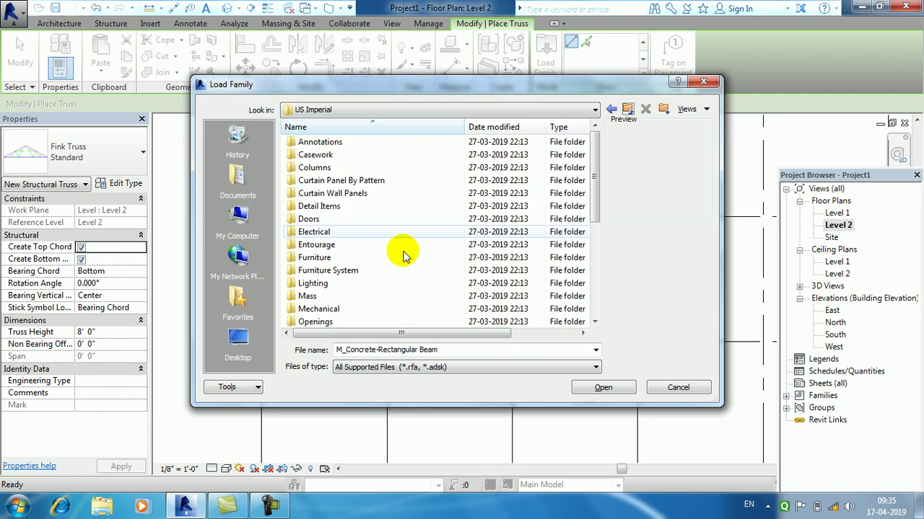
- Open the Structural Trusses folder of the US Imperial library
scroll(358, 314, "down", 4)
scroll(357, 314, "up", 1)
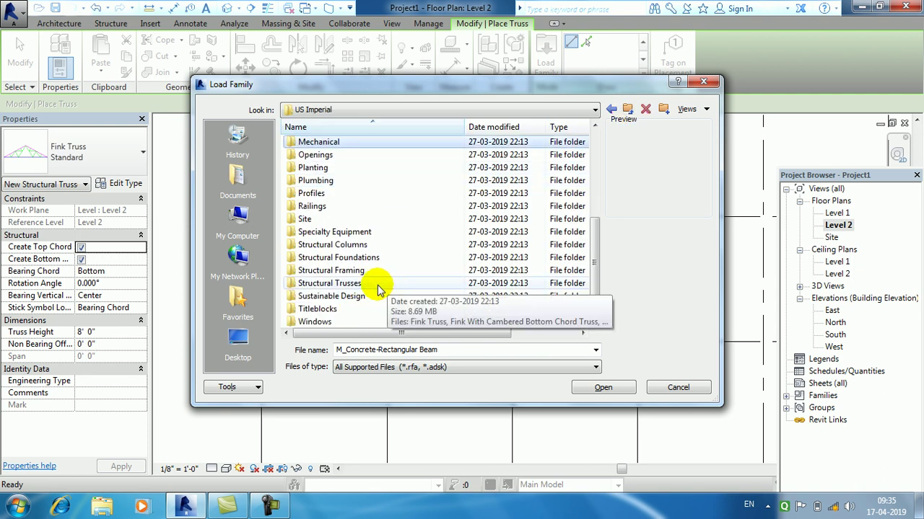
double_click(377, 285)
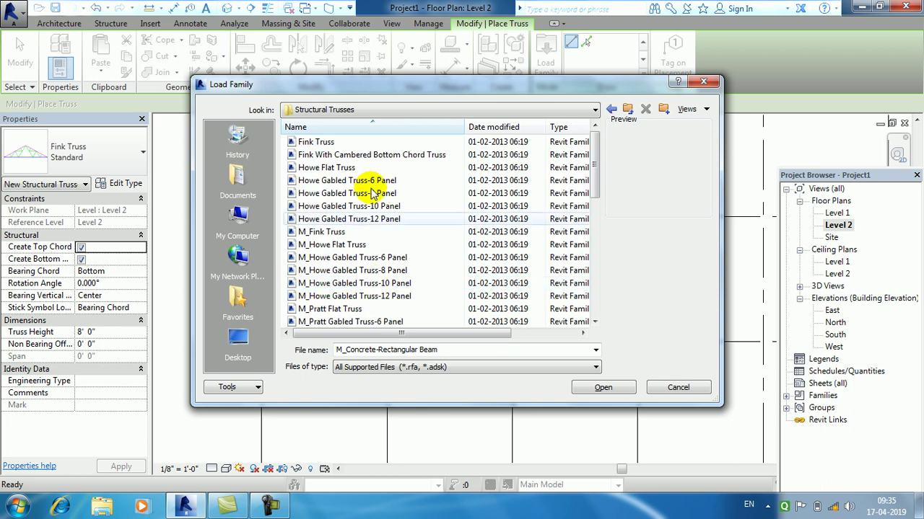
- Preview the available truss families one by one, from Fink Truss to Warren With Cambered Top Chord Truss-14 Panel
left_click(344, 144)
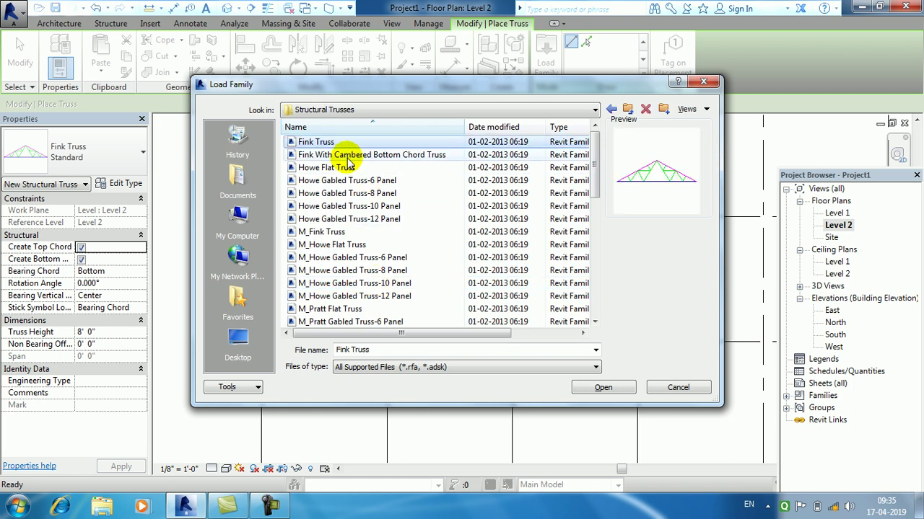
left_click(349, 157)
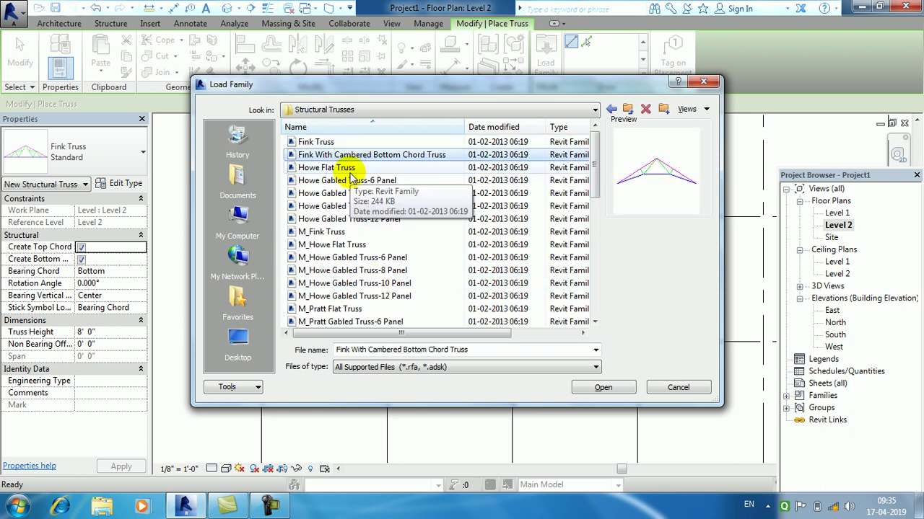
left_click(350, 169)
left_click(350, 181)
left_click(350, 193)
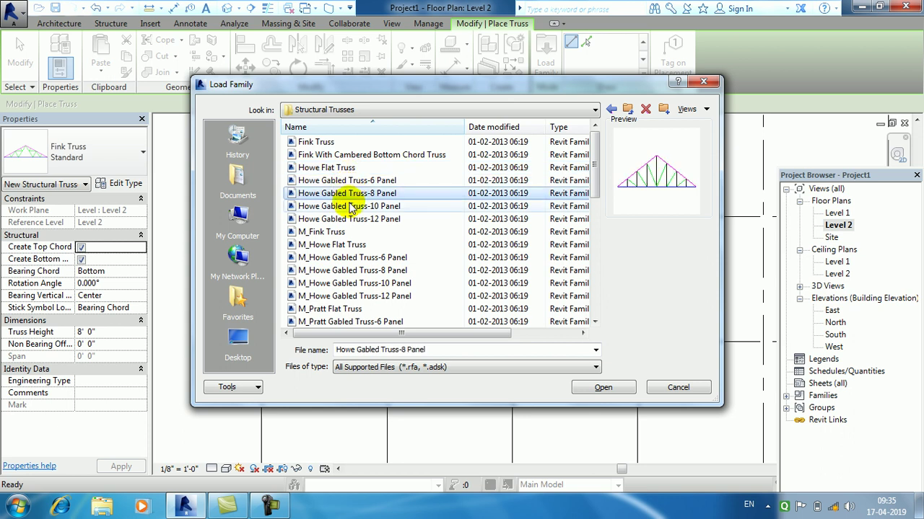
left_click(349, 207)
left_click(350, 219)
left_click(333, 232)
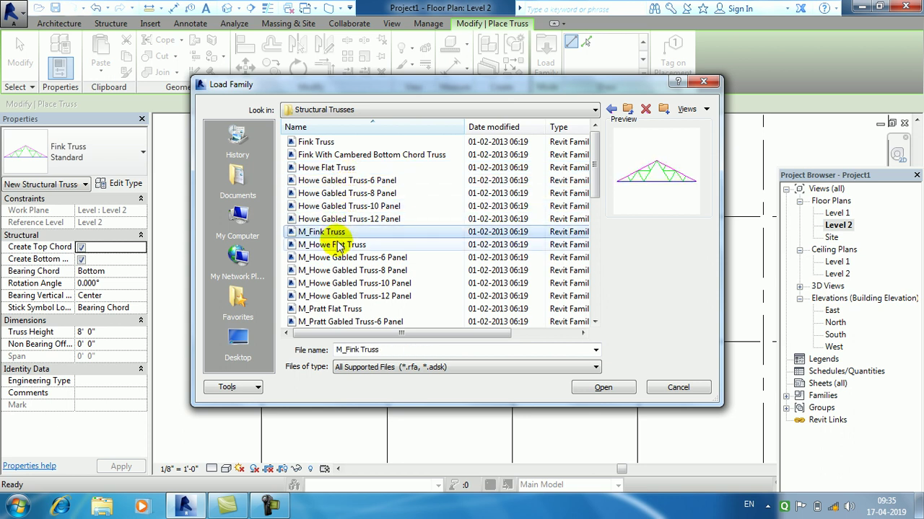
left_click(338, 246)
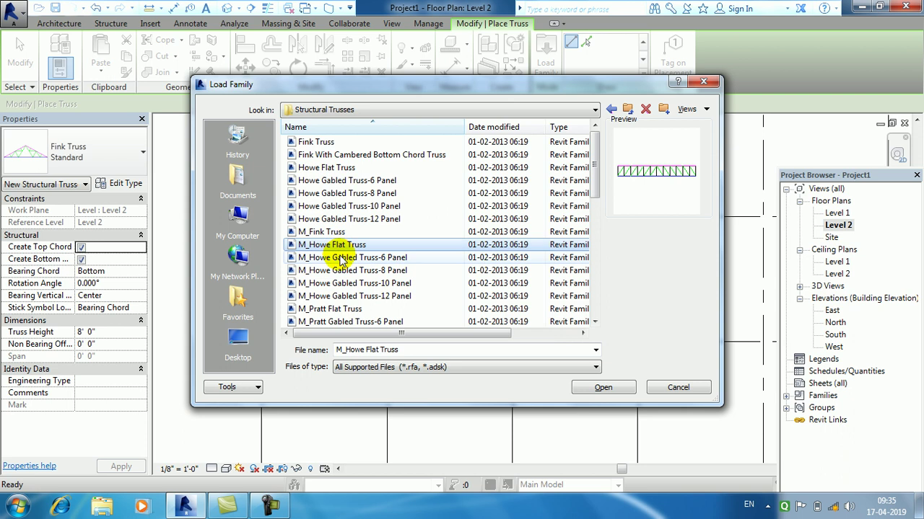
left_click(339, 257)
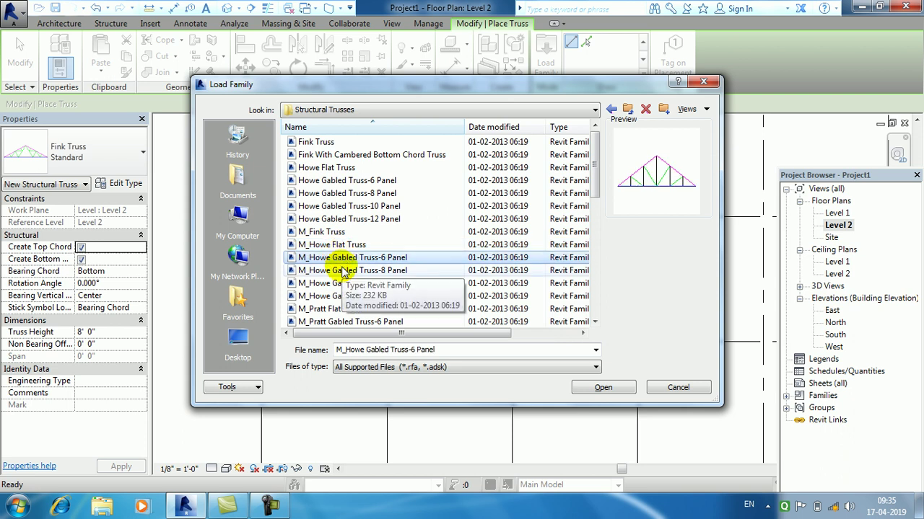
left_click(343, 271)
left_click(352, 283)
left_click(356, 296)
left_click(357, 308)
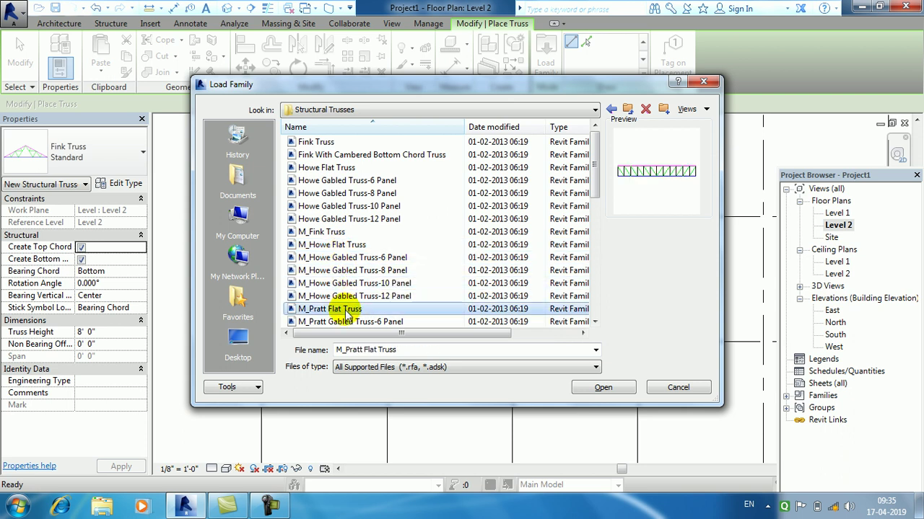
scroll(355, 281, "down", 2)
left_click(364, 245)
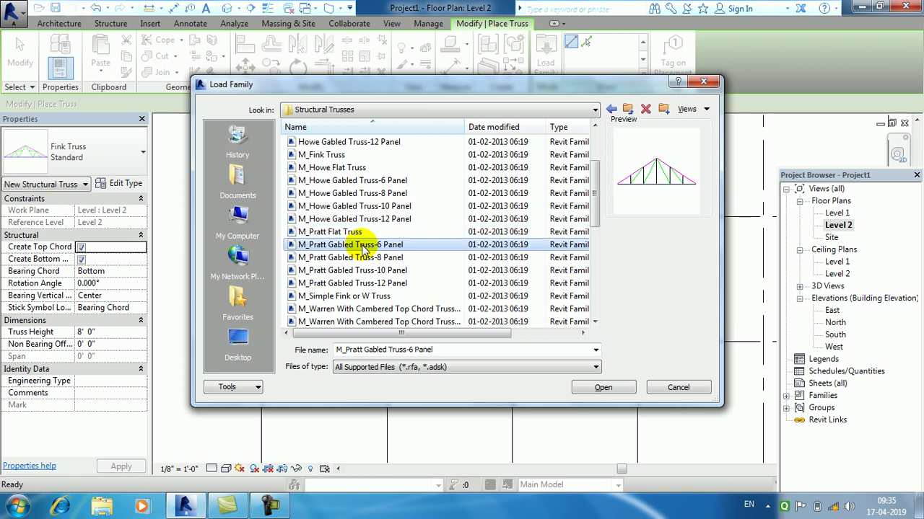
key("Down")
key("Down")
key("Down")
key("Down")
key("Down")
key("Down")
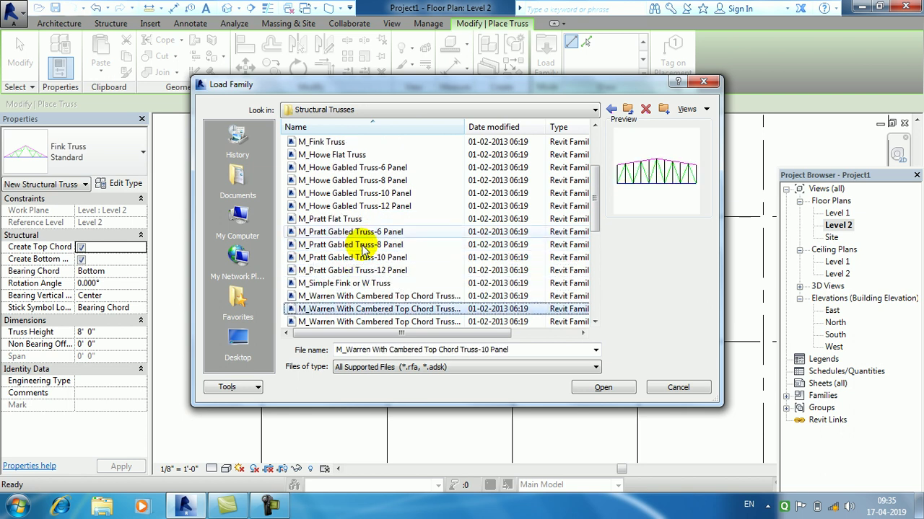
key("Down")
key("Down")
key("Down")
key("Down")
key("Down")
key("Down")
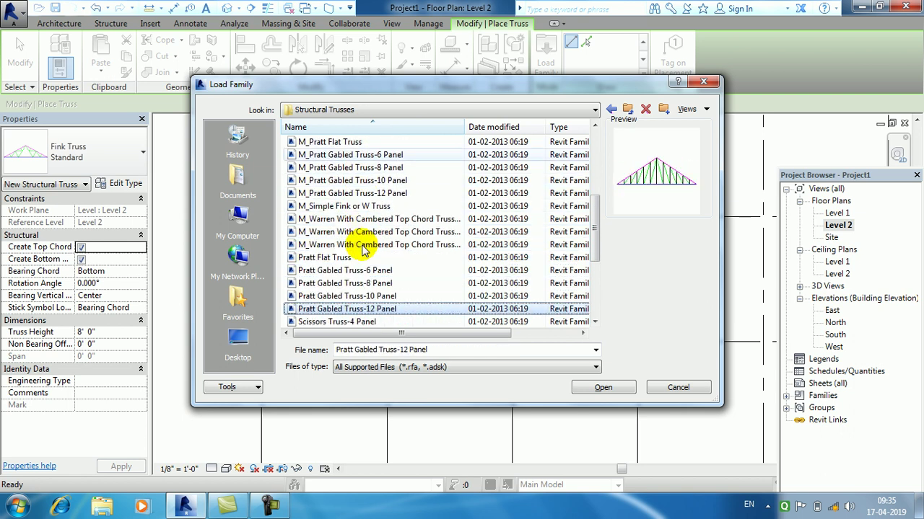
key("Down")
key("Down")
key("Down")
key("Down")
key("Down")
key("Down")
key("Down")
key("Down")
key("Down")
key("Down")
key("Down")
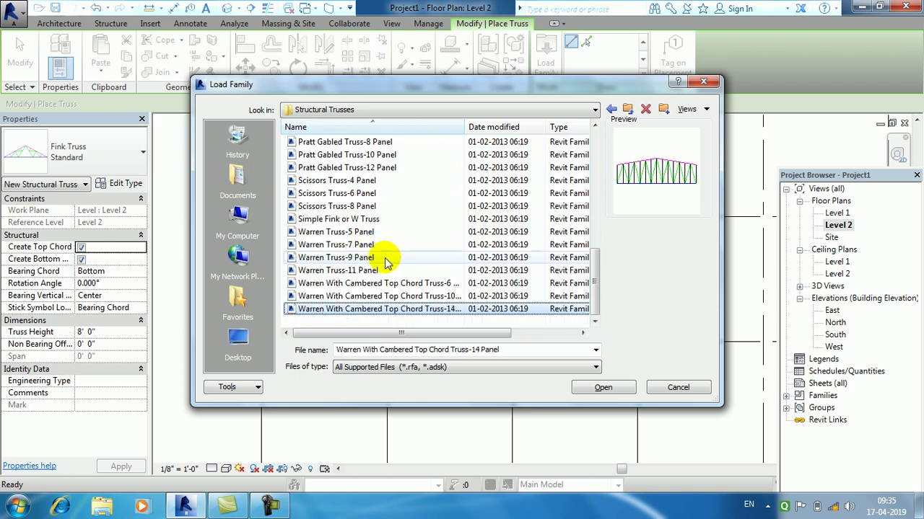
scroll(372, 252, "up", 9)
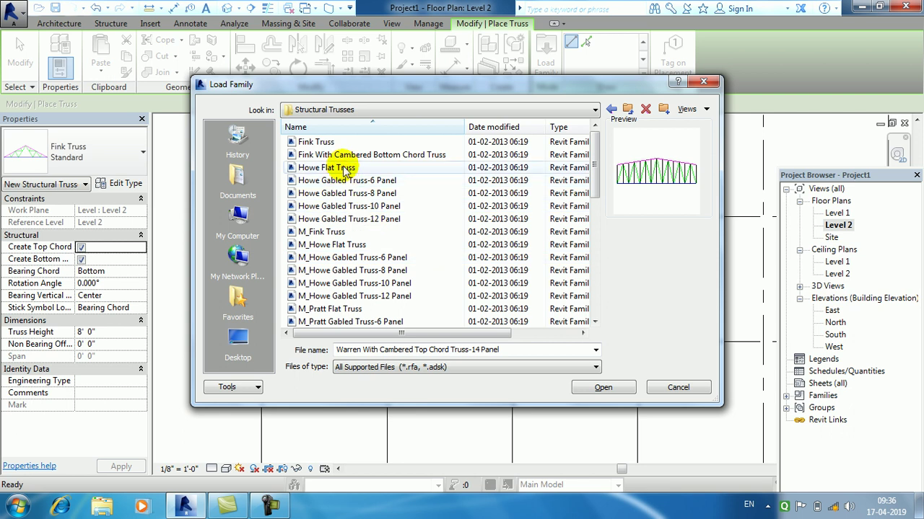
- Load the Howe Flat Truss family and place a truss along the upper beam line, between its two end columns
left_click(336, 168)
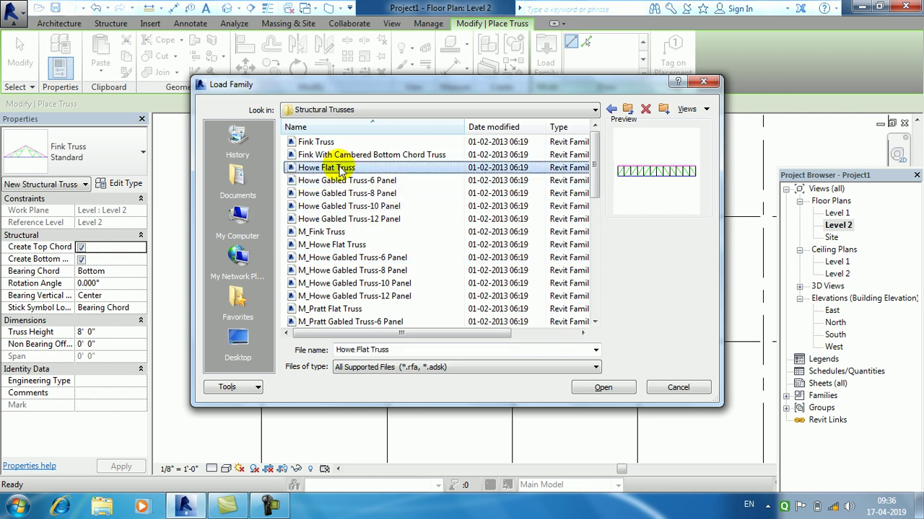
left_click(604, 388)
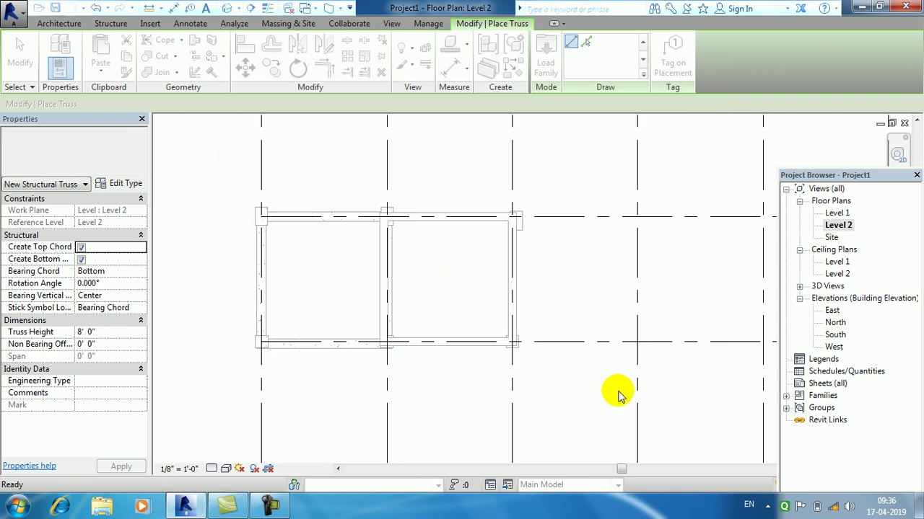
scroll(270, 215, "up", 3)
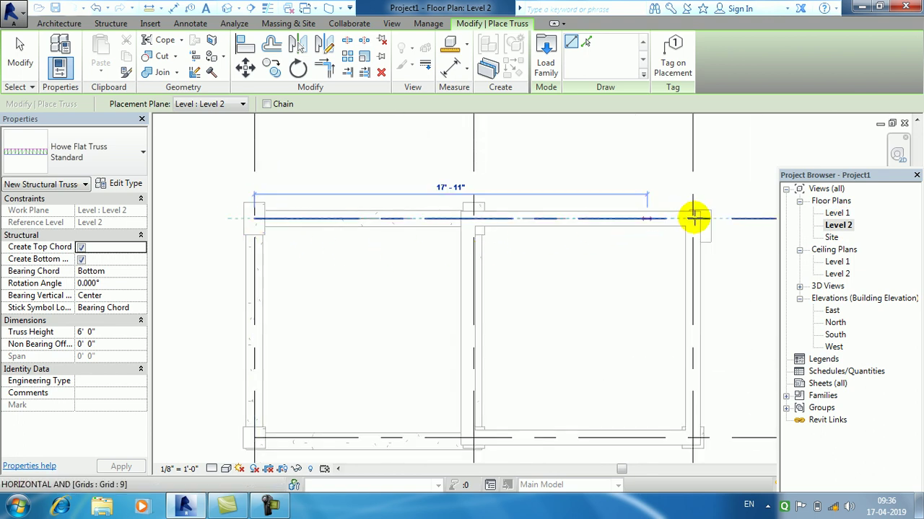
left_click(693, 217)
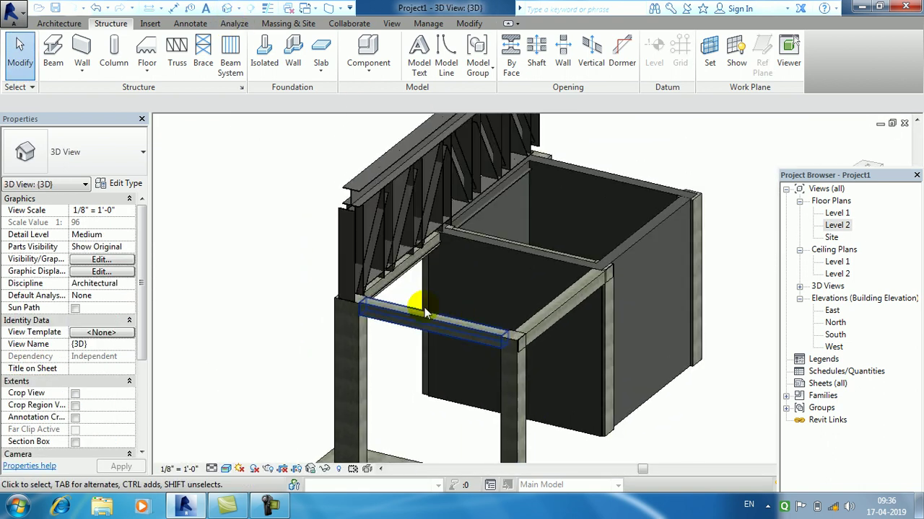
middle_click_drag(424, 307, 557, 233)
middle_click_drag(519, 201, 549, 254, "shift")
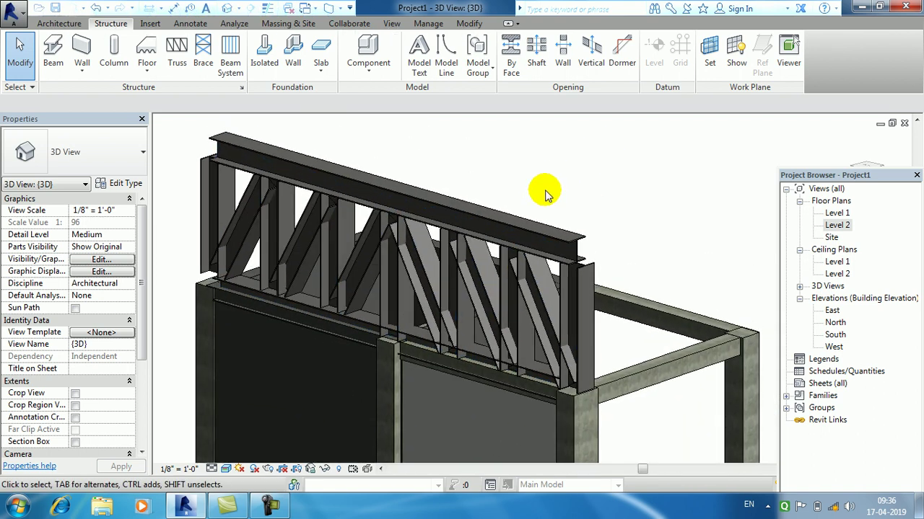
middle_click_drag(510, 223, 528, 200, "shift")
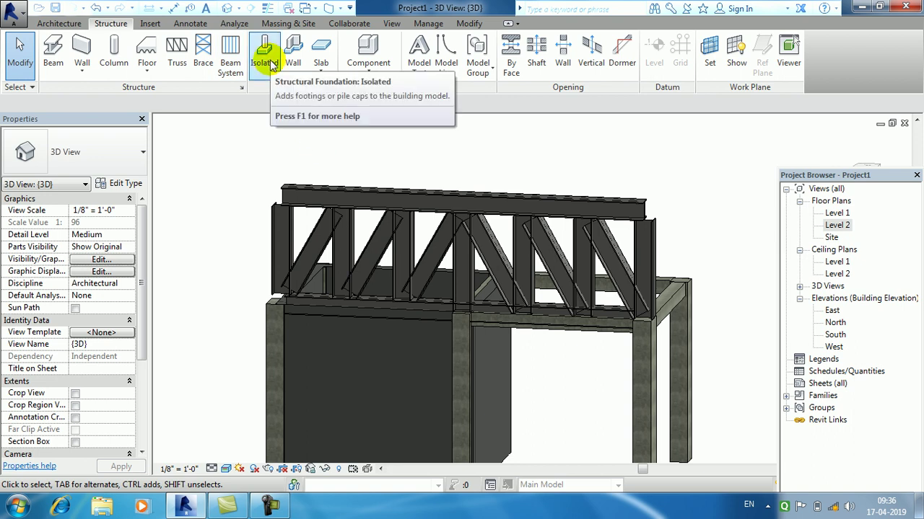
- Delete the existing rectangular footing under the free-standing column in the 3D view
middle_click_drag(443, 199, 520, 287)
scroll(519, 287, "down", 1)
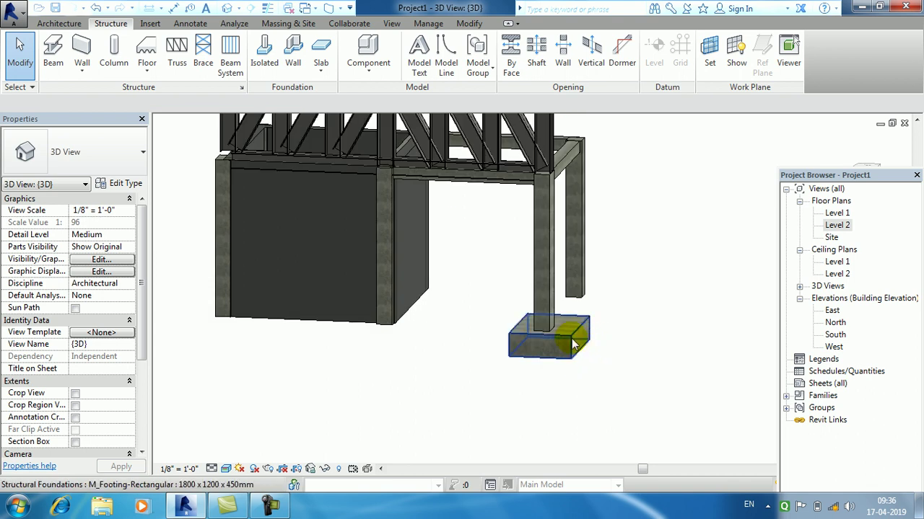
left_click(583, 336)
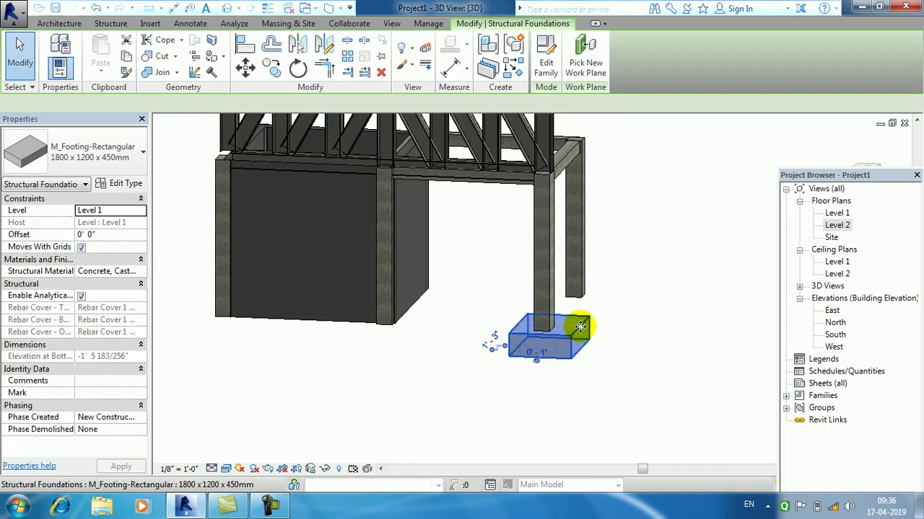
key("Delete")
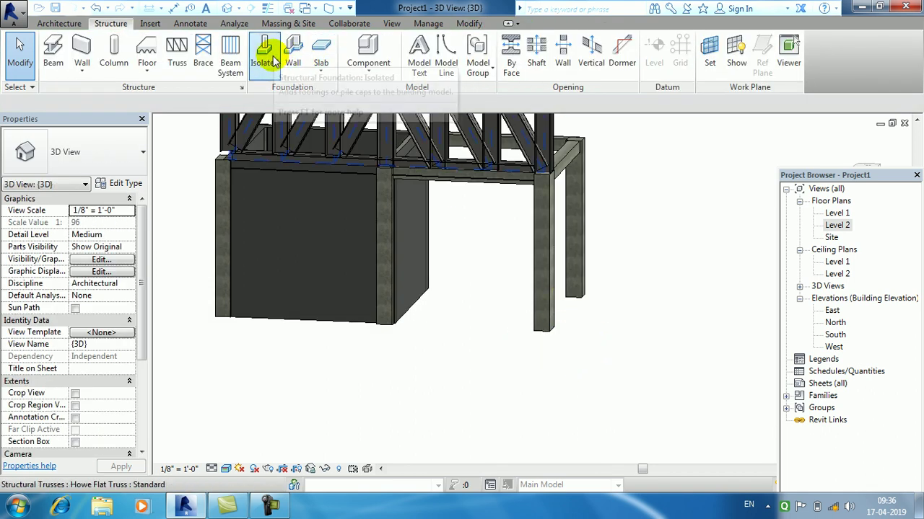
- On the Level 1 plan, place an M_Footing-Rectangular 1800 x 1200 x 450mm isolated foundation at the upper free-standing column and check it in 3D
left_click(269, 56)
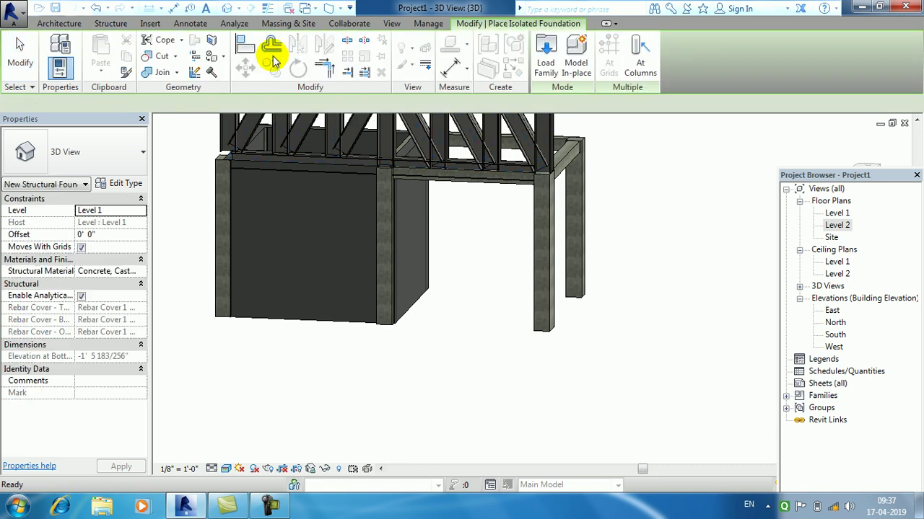
double_click(837, 214)
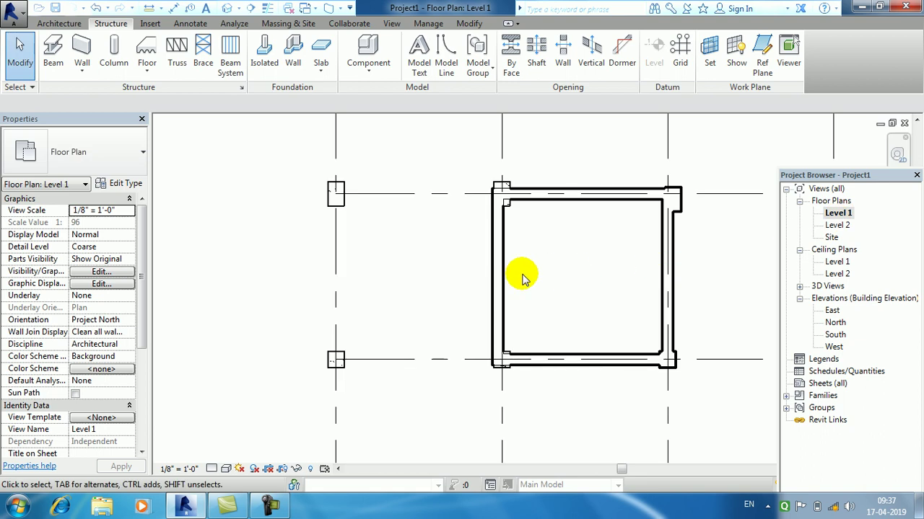
scroll(472, 270, "up", 2)
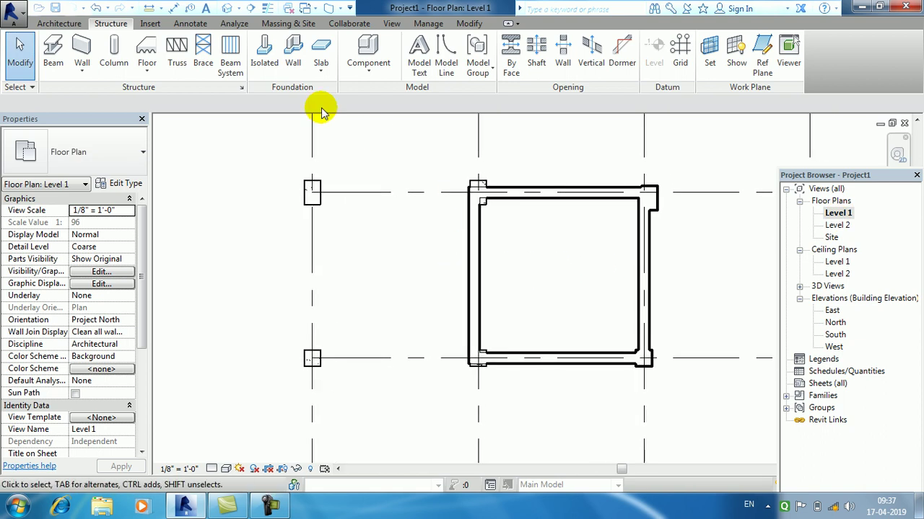
left_click(264, 58)
left_click(642, 49)
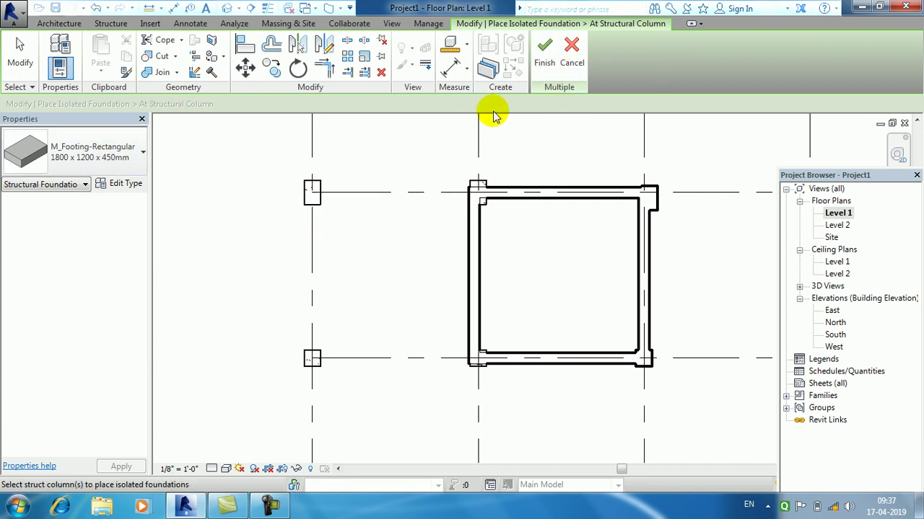
left_click(312, 192)
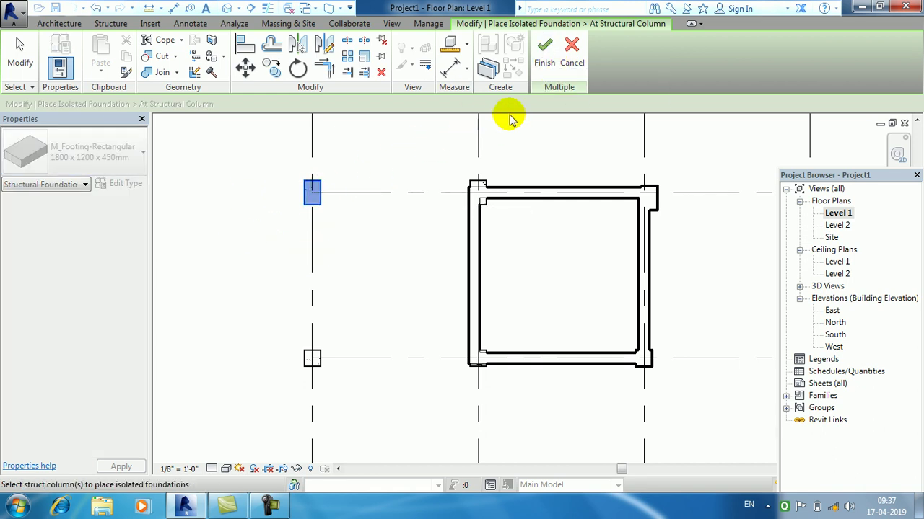
left_click(544, 52)
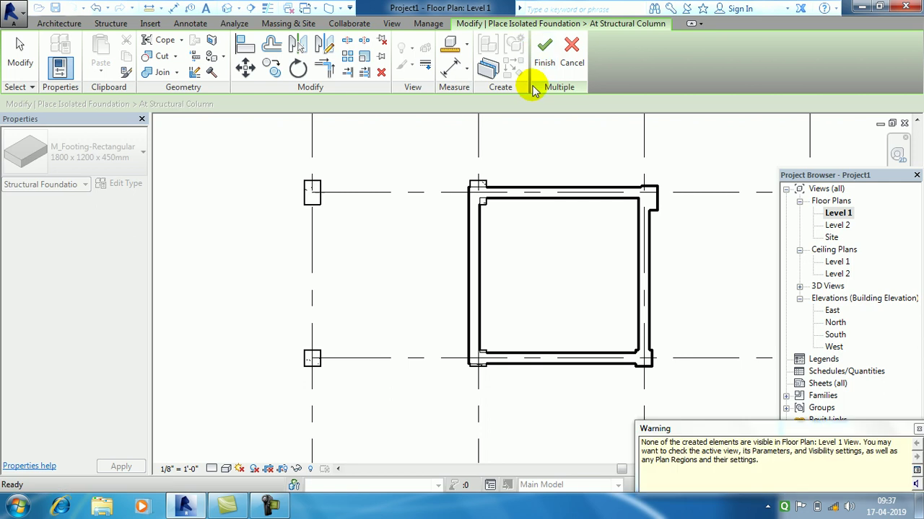
left_click(312, 192)
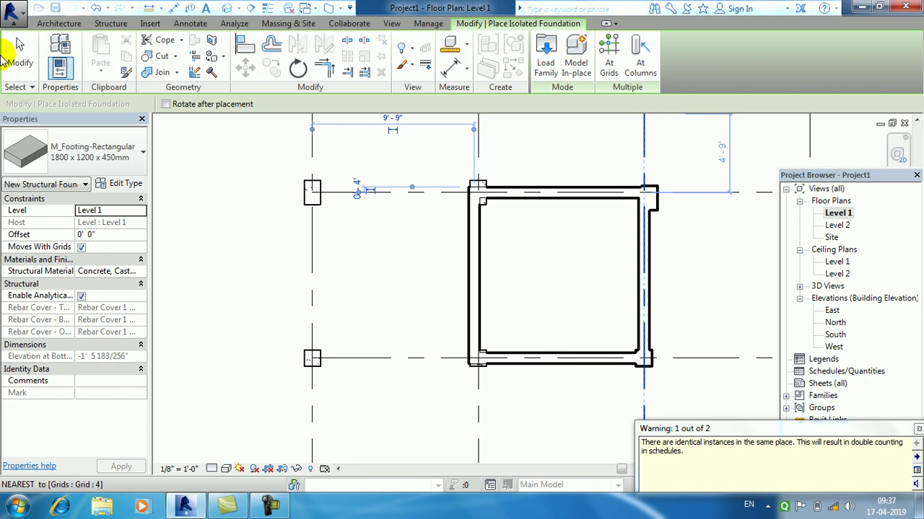
left_click(35, 57)
left_click(228, 9)
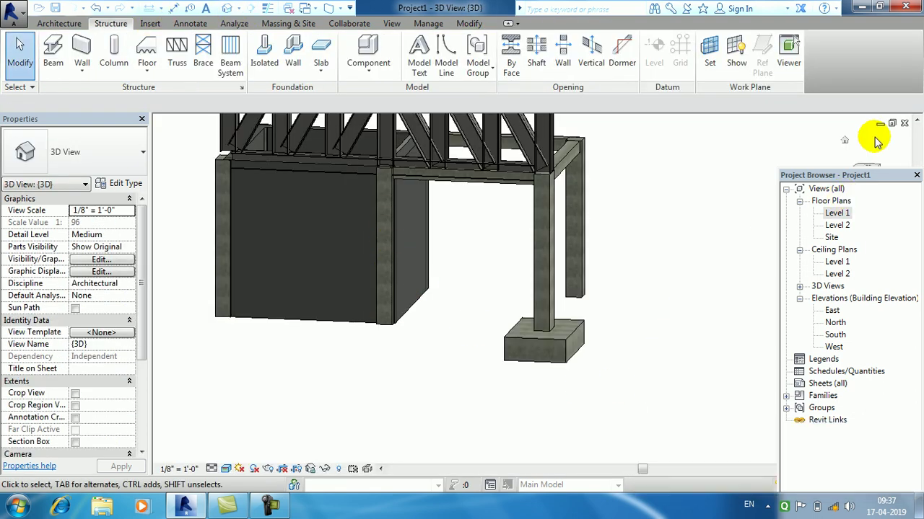
- Add a matching 1800 x 1200 x 450mm isolated footing at the lower free-standing 12 x 12 column and check it in 3D
left_click(904, 123)
middle_click_drag(352, 270, 349, 256)
left_click(267, 63)
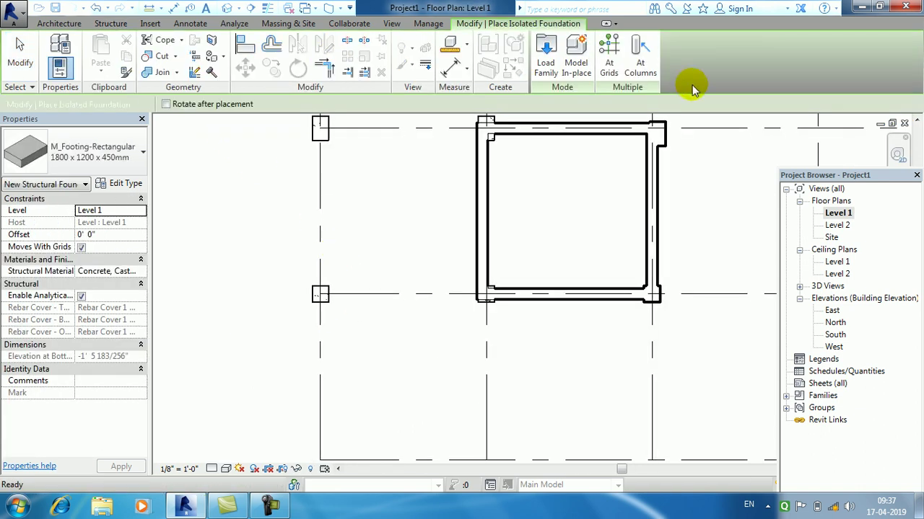
left_click(639, 54)
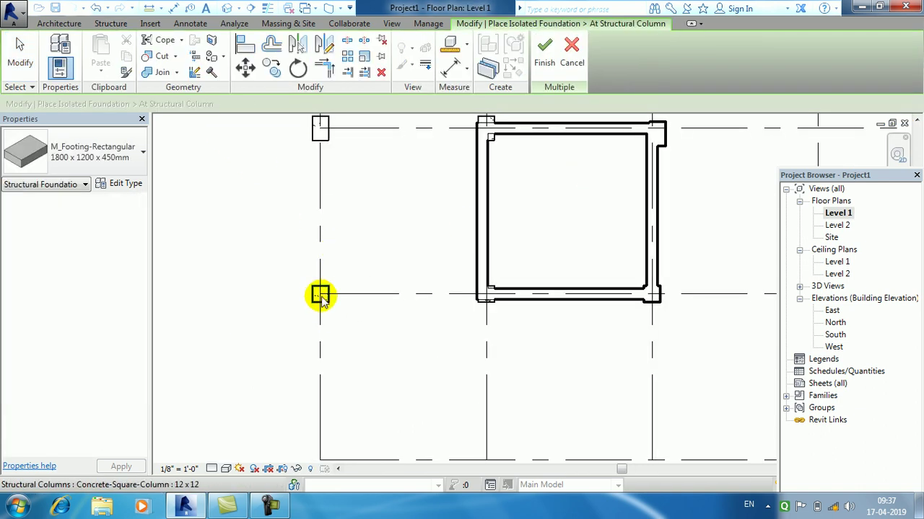
left_click(322, 299)
left_click(548, 58)
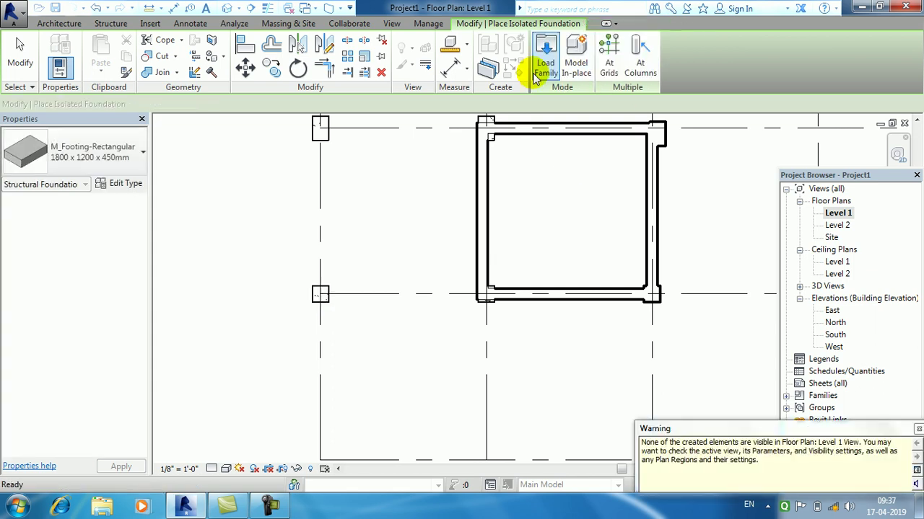
left_click(228, 7)
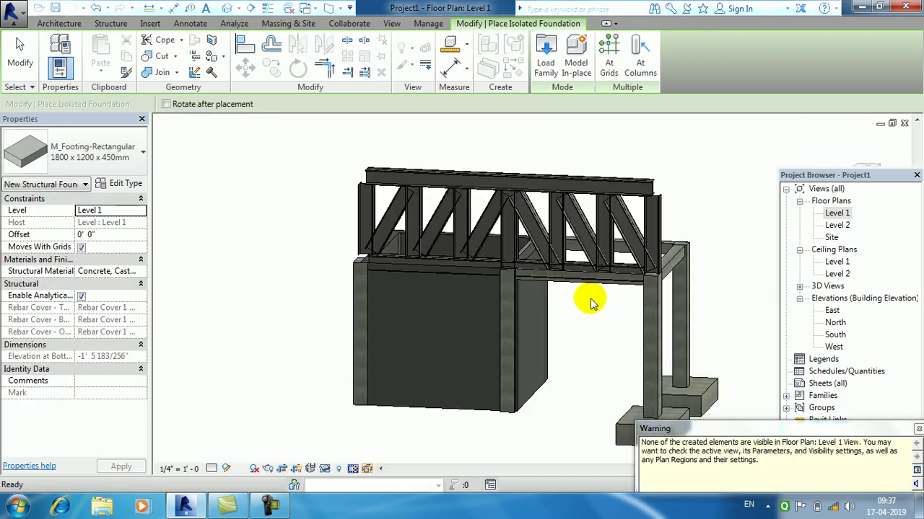
left_click(904, 124)
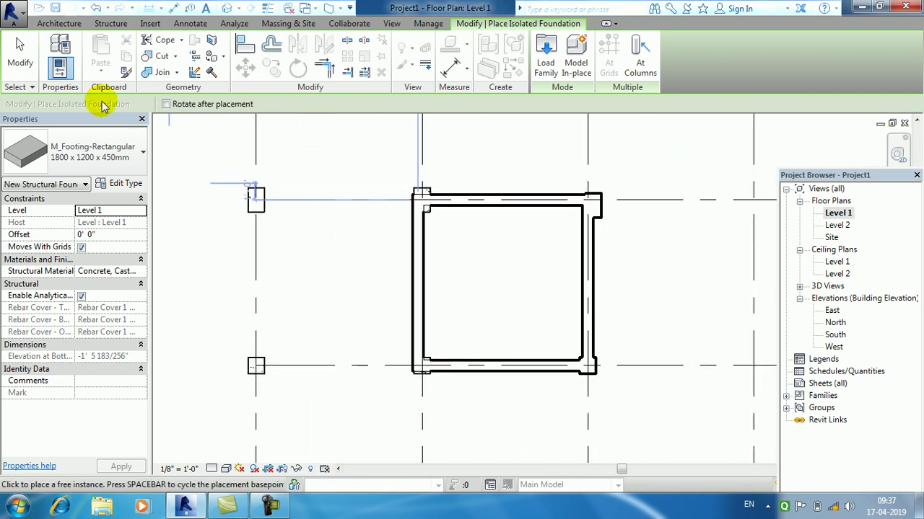
left_click(20, 58)
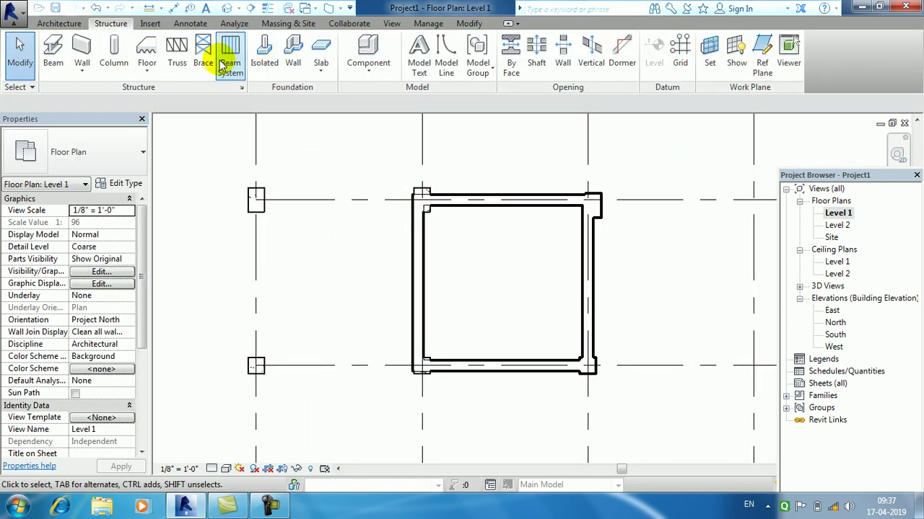
- Start another isolated foundation and open the Structural Foundations folder of the US Imperial library to load a family
left_click(265, 58)
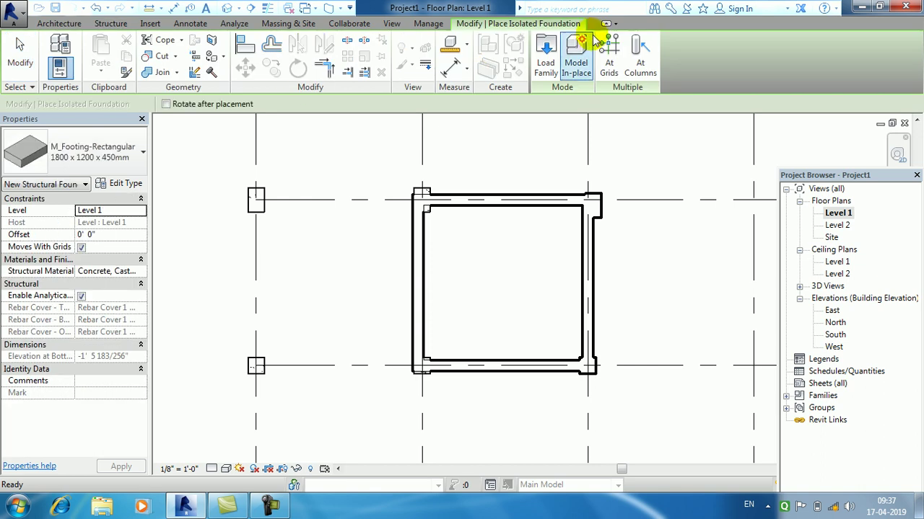
left_click(556, 64)
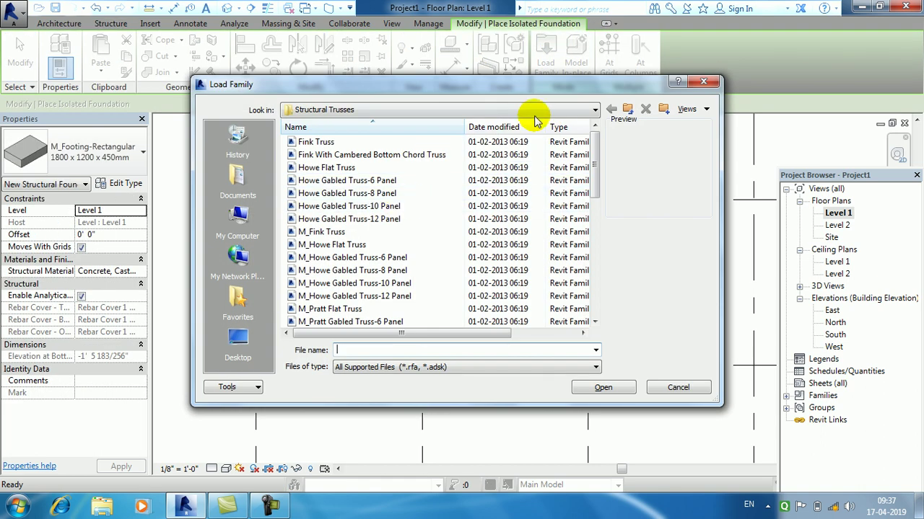
left_click(627, 109)
scroll(432, 270, "down", 4)
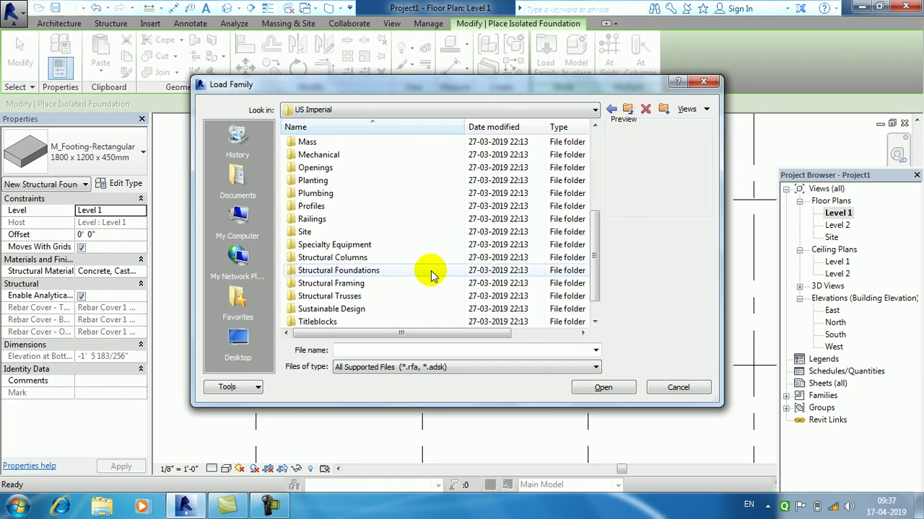
scroll(421, 283, "up", 1)
double_click(387, 296)
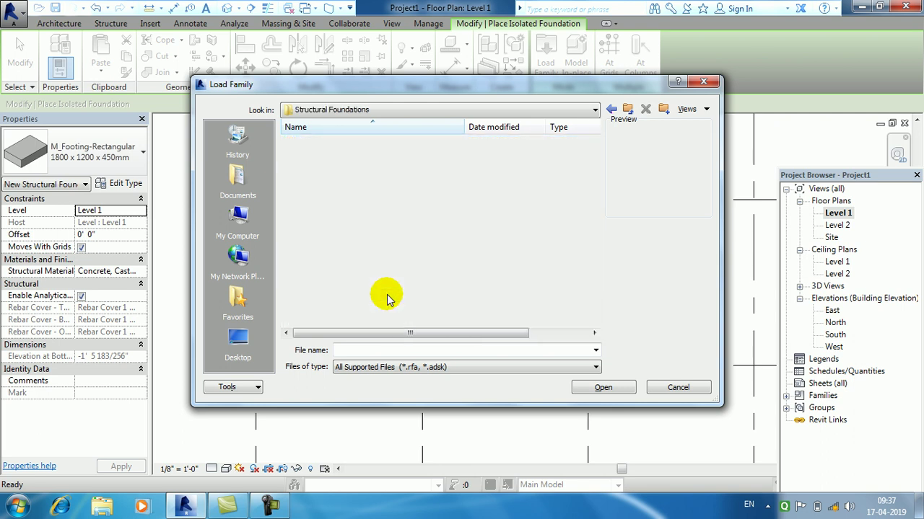
- Preview the available foundation families, comparing the rectangular footing with the rectangular and triangular pile caps
left_click(369, 142)
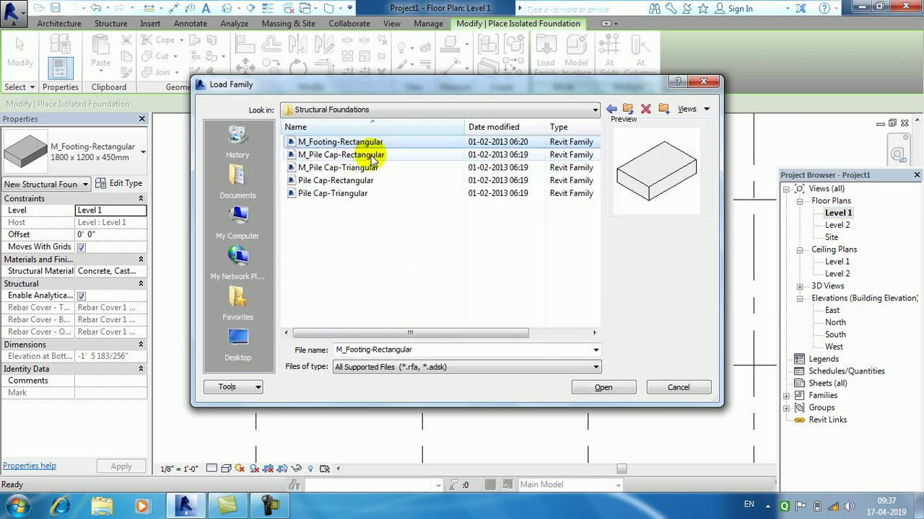
left_click(372, 155)
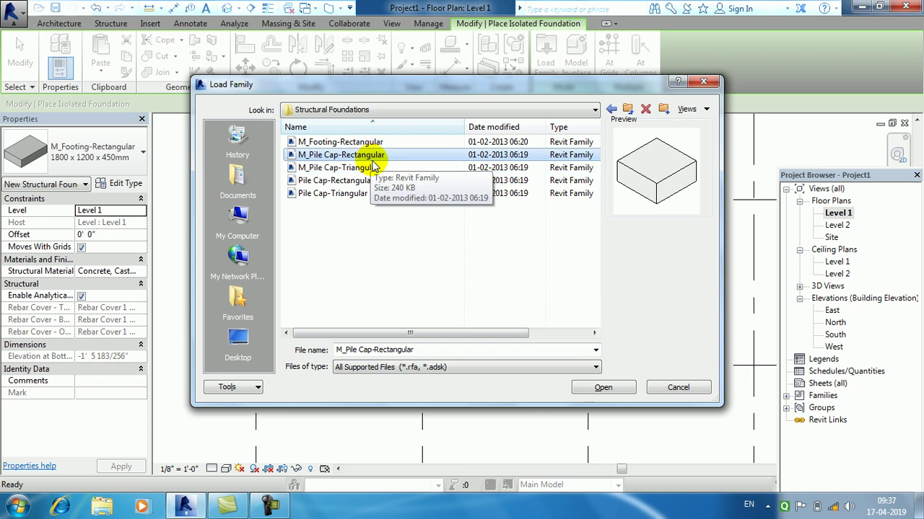
left_click(372, 168)
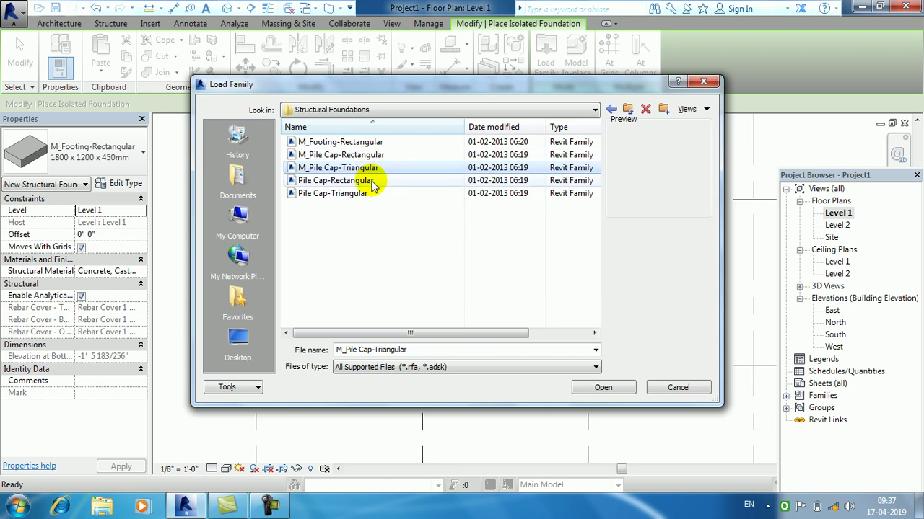
left_click(372, 182)
left_click(368, 194)
left_click(363, 180)
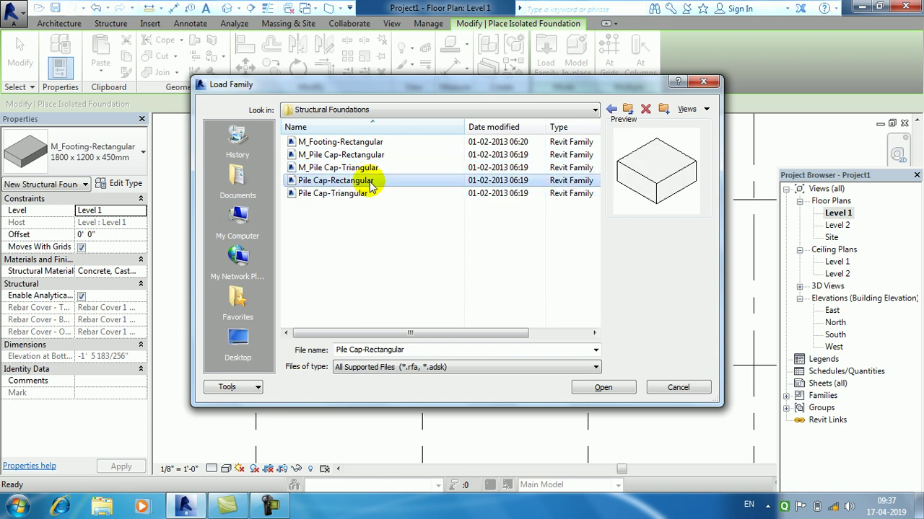
left_click(366, 167)
left_click(364, 155)
- Load the Pile Cap-Triangular family, place 62" x 66" x 31" pile caps at the walled bay's four corner grid intersections, and check them in 3D
left_click(362, 194)
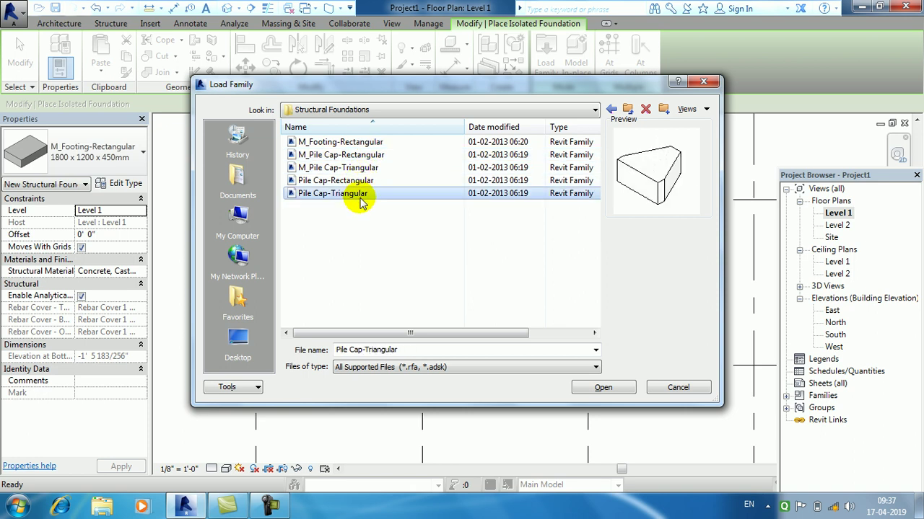
left_click(602, 387)
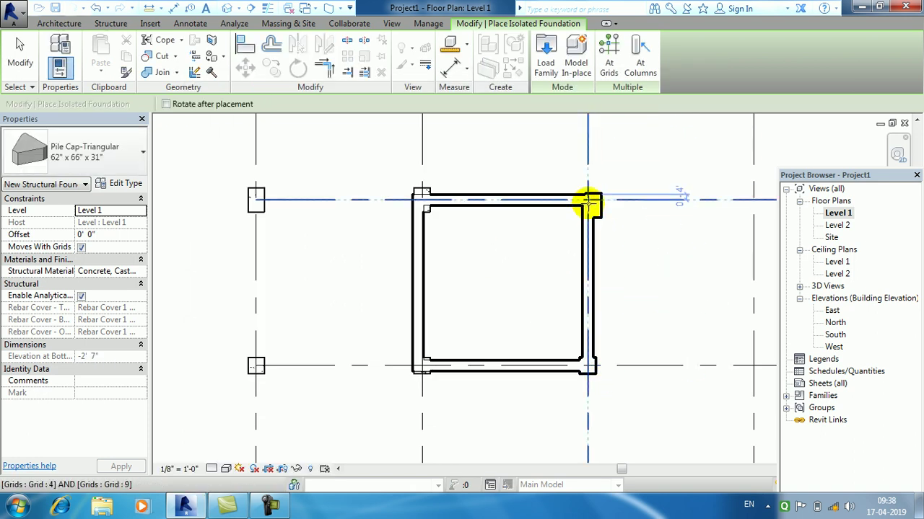
left_click(589, 199)
left_click(588, 366)
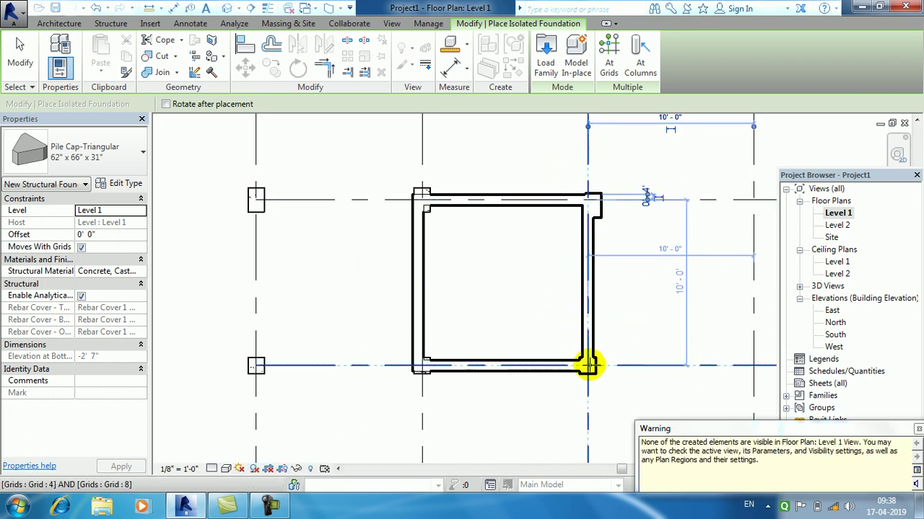
left_click(422, 365)
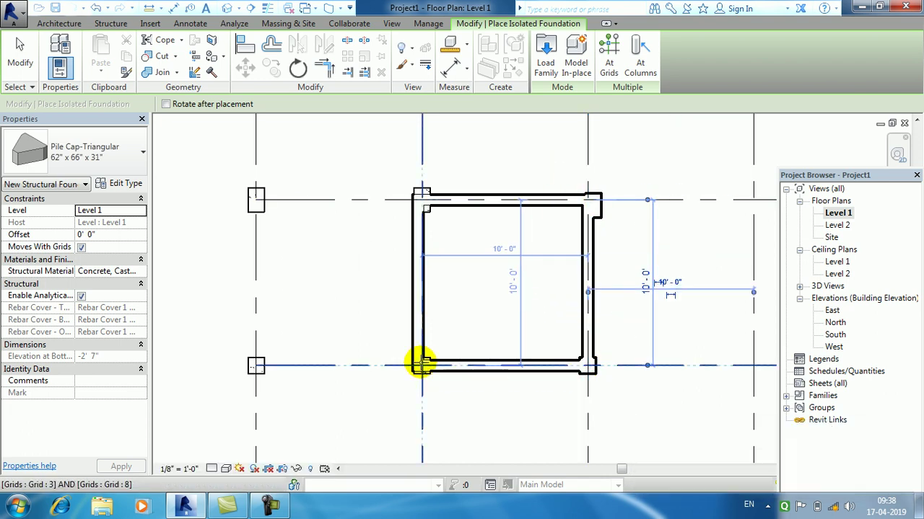
left_click(423, 200)
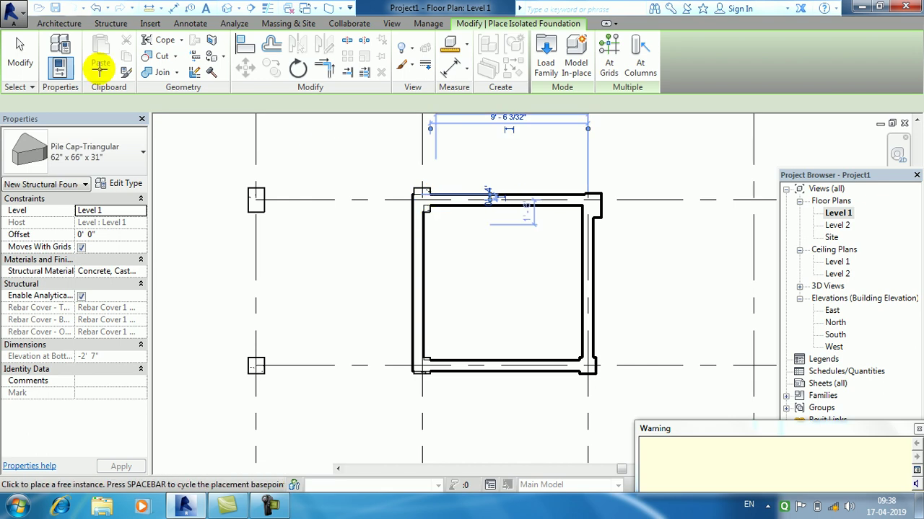
left_click(21, 49)
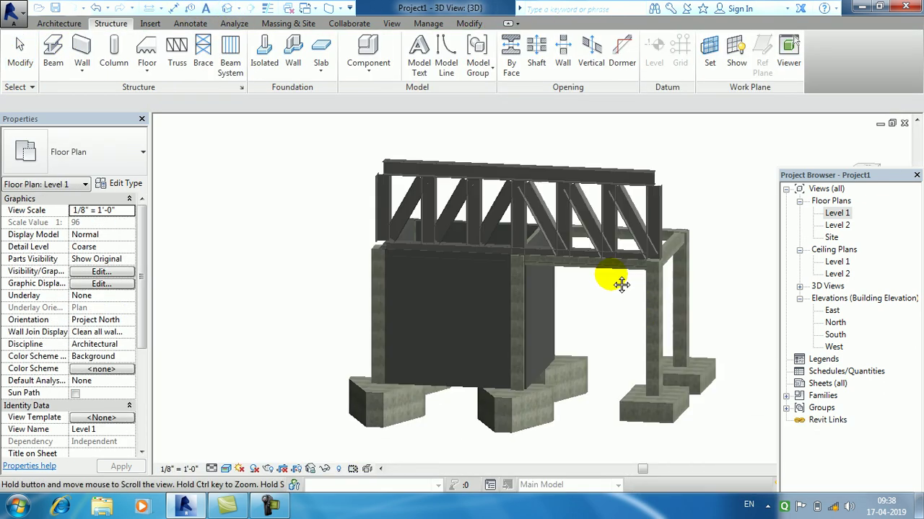
scroll(635, 315, "up", 2)
middle_click_drag(570, 357, 397, 344, "shift")
scroll(396, 332, "up", 2)
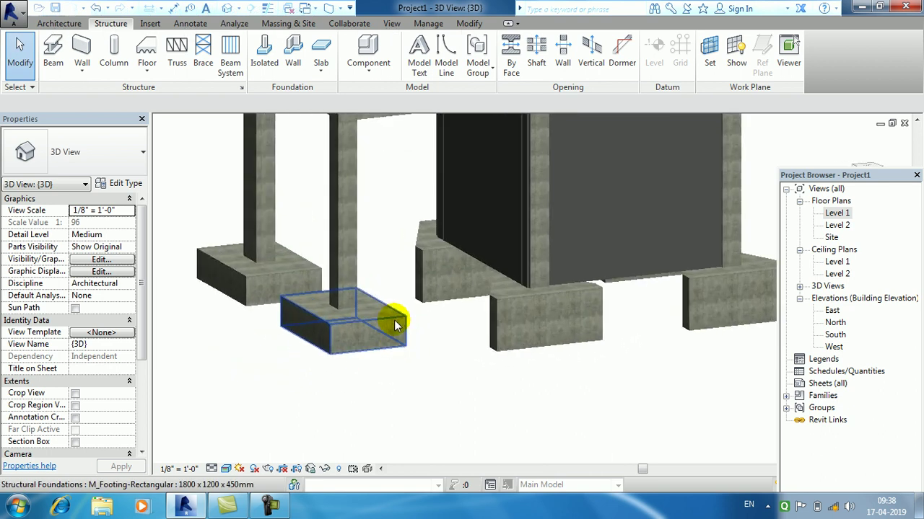
left_click(511, 296)
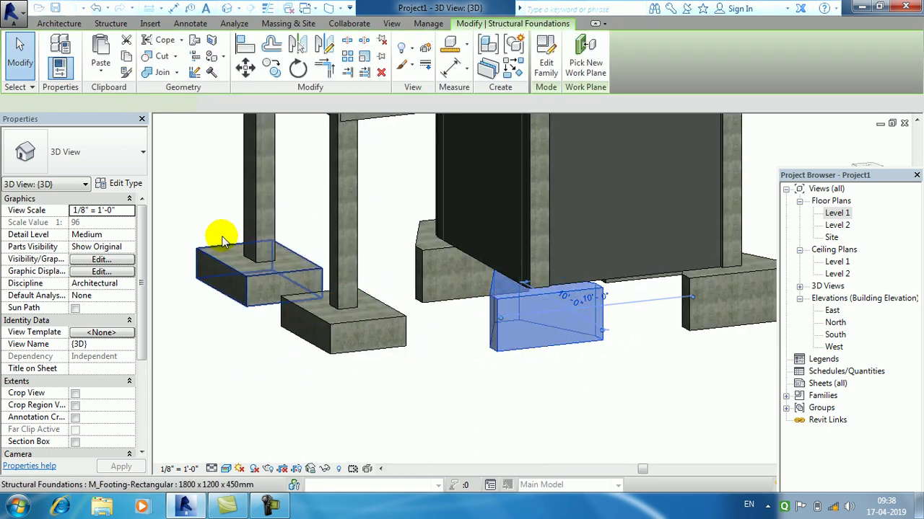
left_click(124, 183)
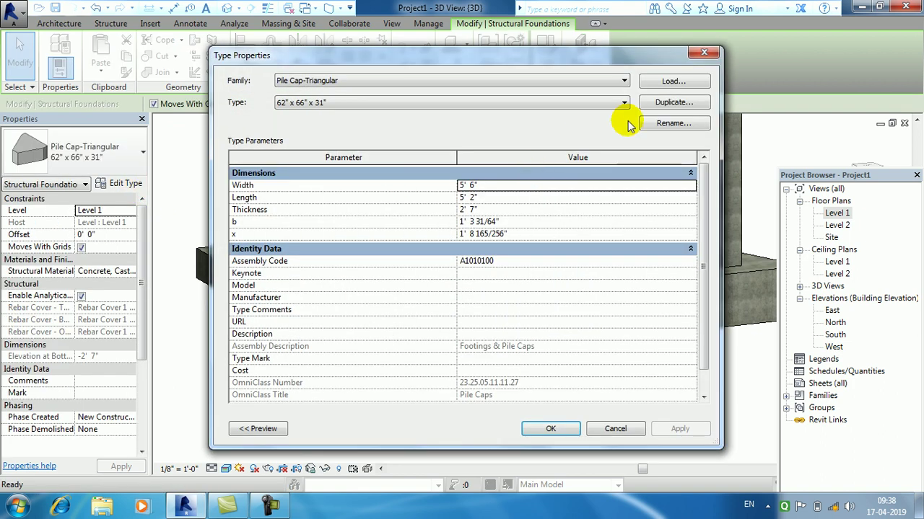
left_click(670, 102)
left_click(473, 276)
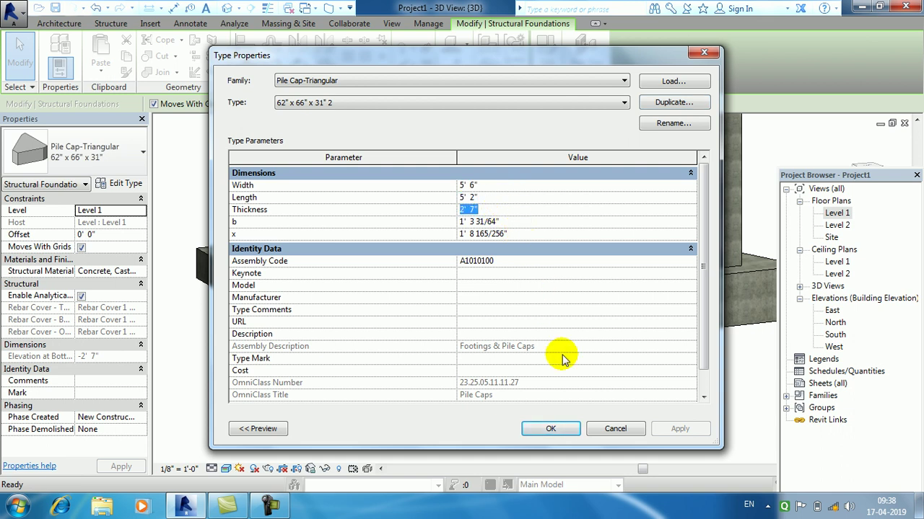
left_click(616, 428)
left_click(508, 375)
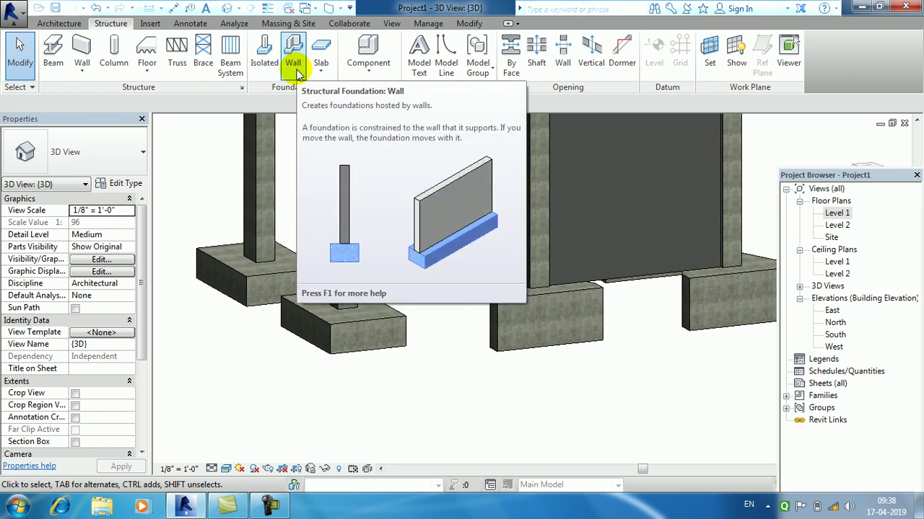
- On the Level 1 plan, create a 6" Foundation Slab with a 10' x 10' rectangular boundary between the free-standing columns and the walled bay
left_click(322, 72)
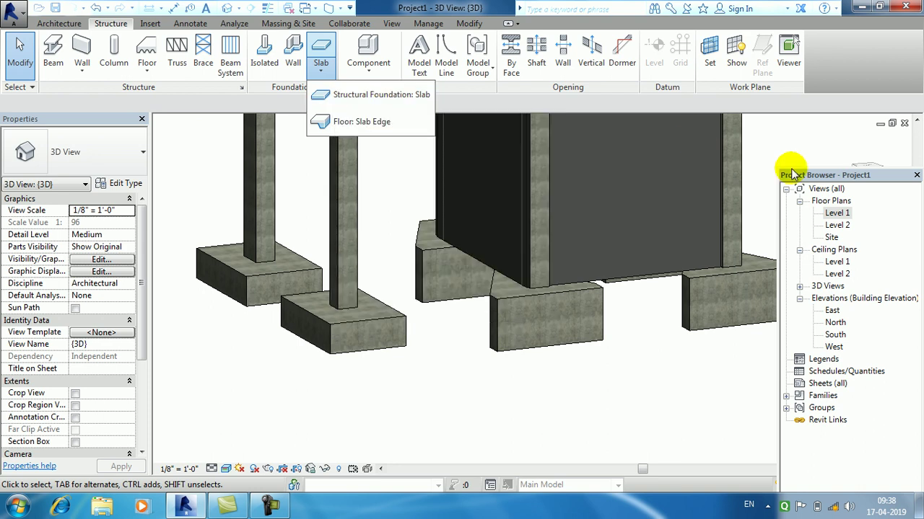
left_click(849, 219)
left_click(839, 214)
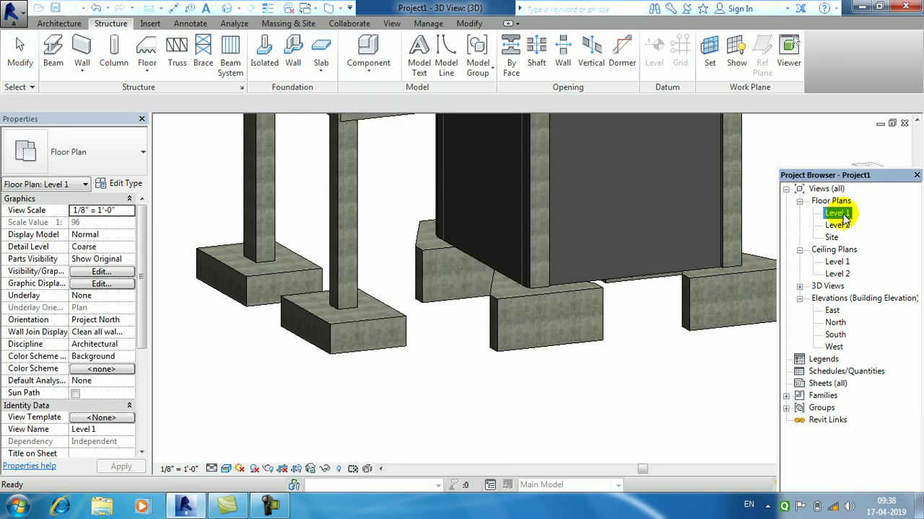
double_click(839, 214)
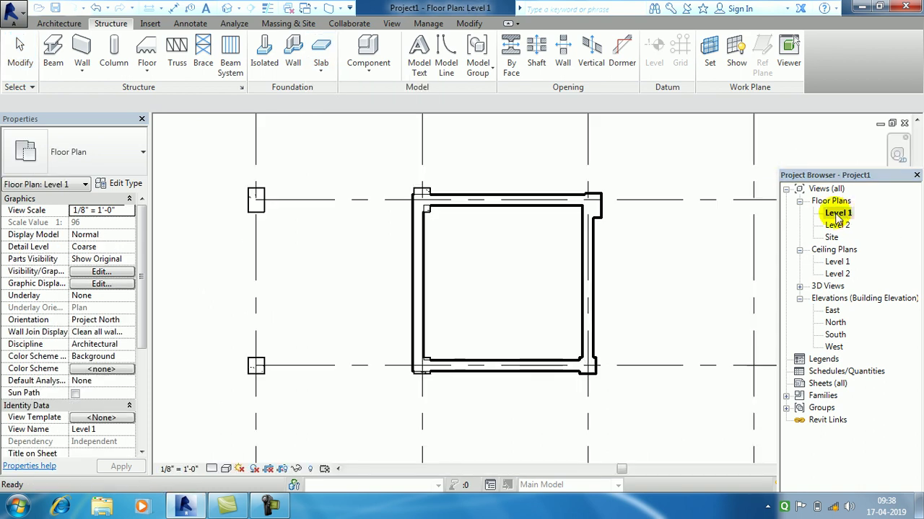
left_click(321, 73)
left_click(336, 91)
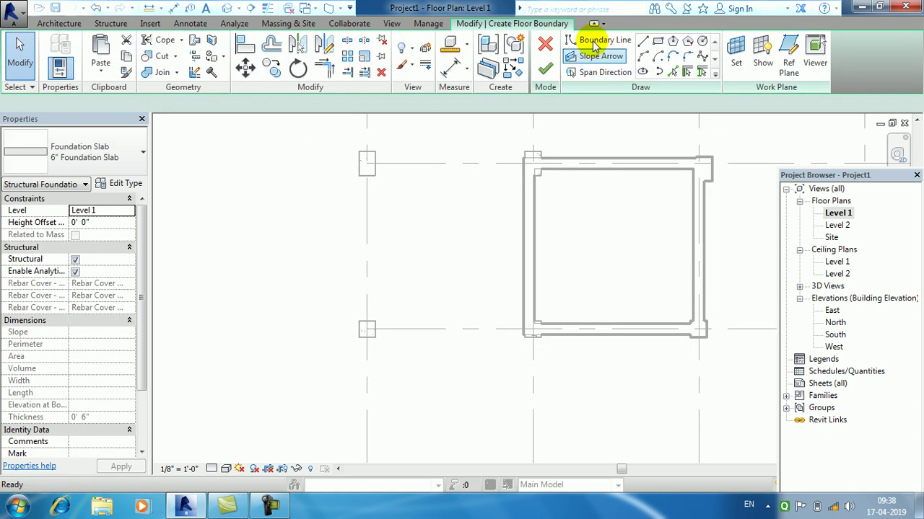
left_click(657, 42)
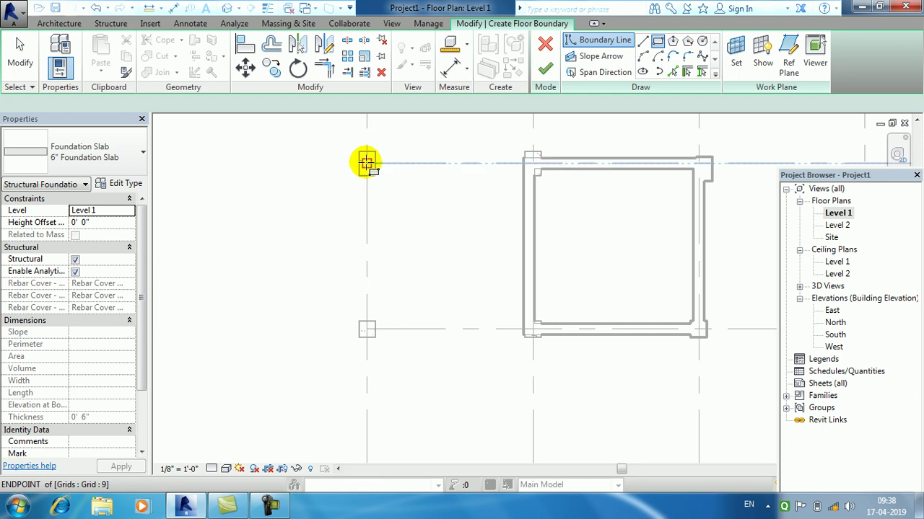
left_click(367, 165)
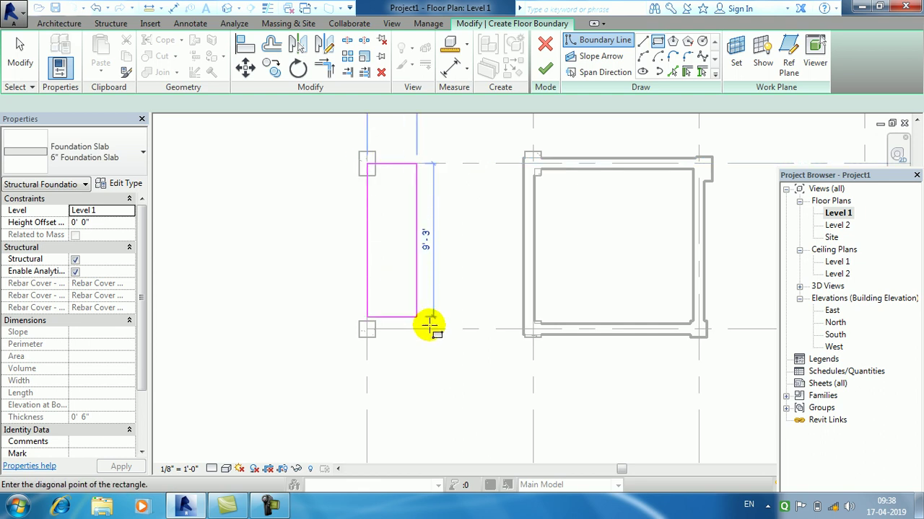
left_click(533, 331)
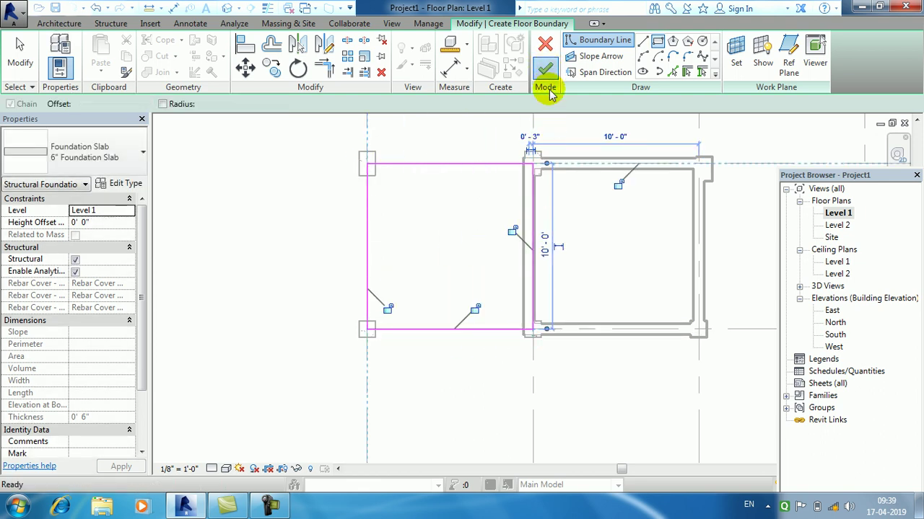
left_click(545, 75)
- In 3D, add a Thickened 24" x 12" slab edge along the foundation slab's south bottom edge, between the footing and the pile cap
left_click(231, 12)
middle_click_drag(440, 284, 360, 295)
scroll(330, 305, "up", 3)
middle_click_drag(482, 296, 462, 340, "shift")
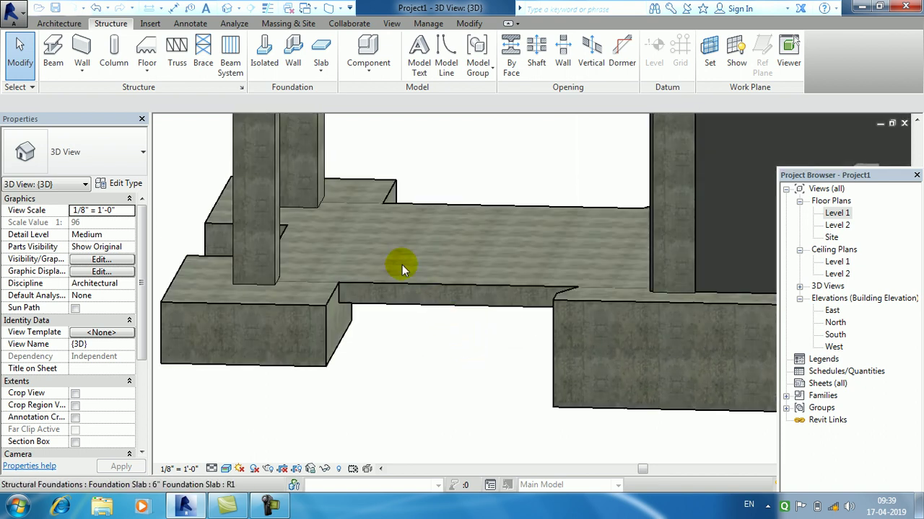
left_click(323, 76)
left_click(337, 117)
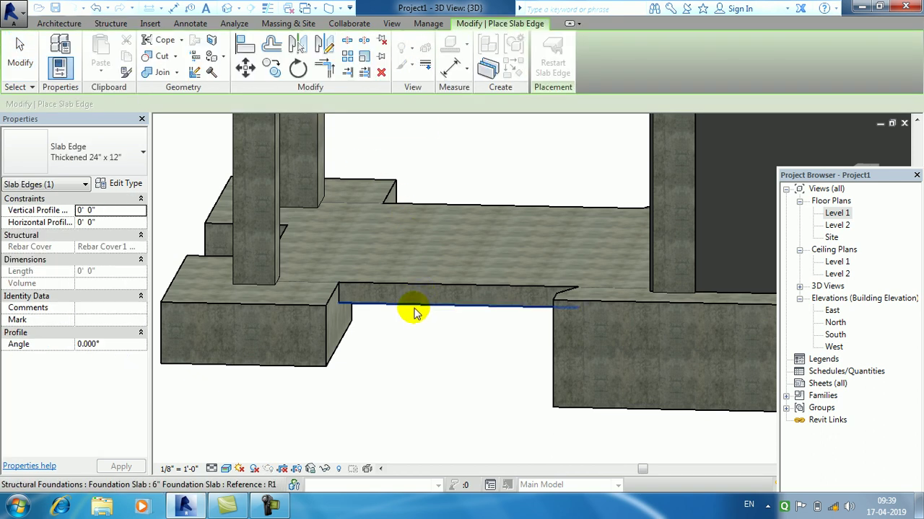
left_click(426, 318)
- Add a second Thickened 24" x 12" slab edge along the opposite, north bottom edge of the foundation slab
middle_click_drag(448, 340, 474, 94)
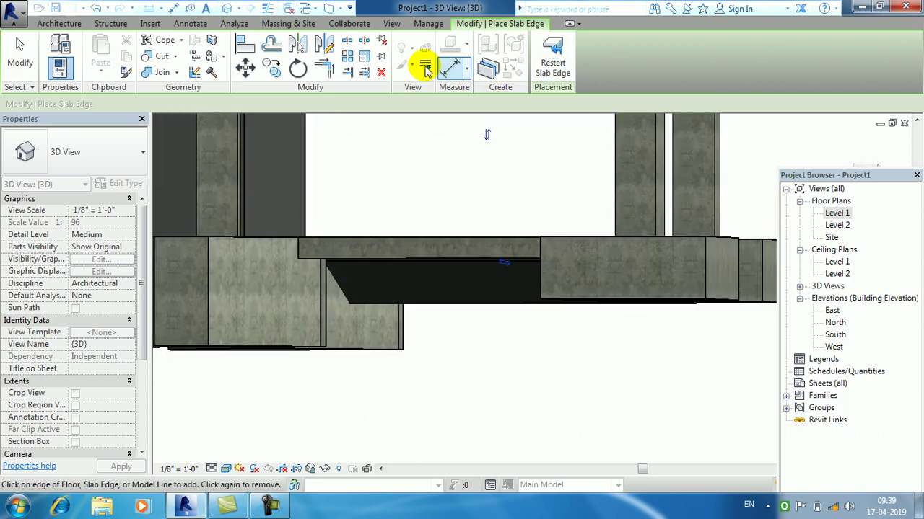
left_click(110, 26)
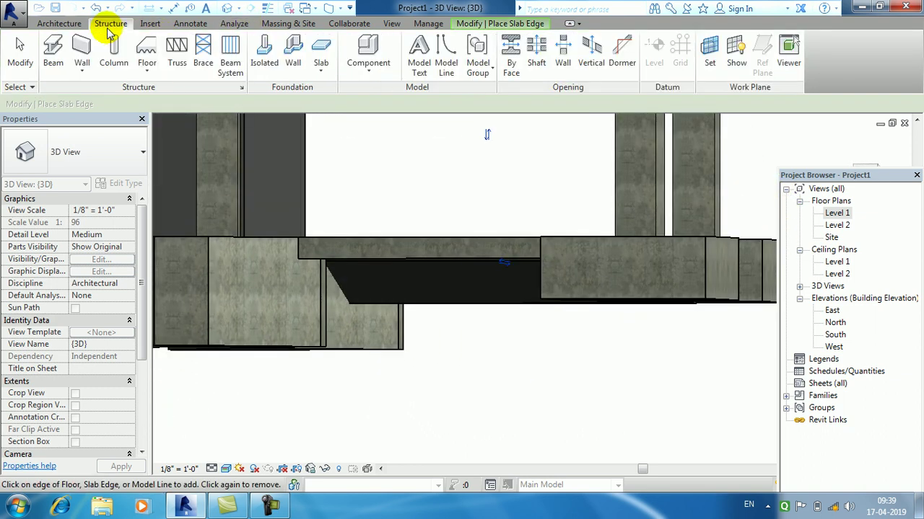
left_click(321, 69)
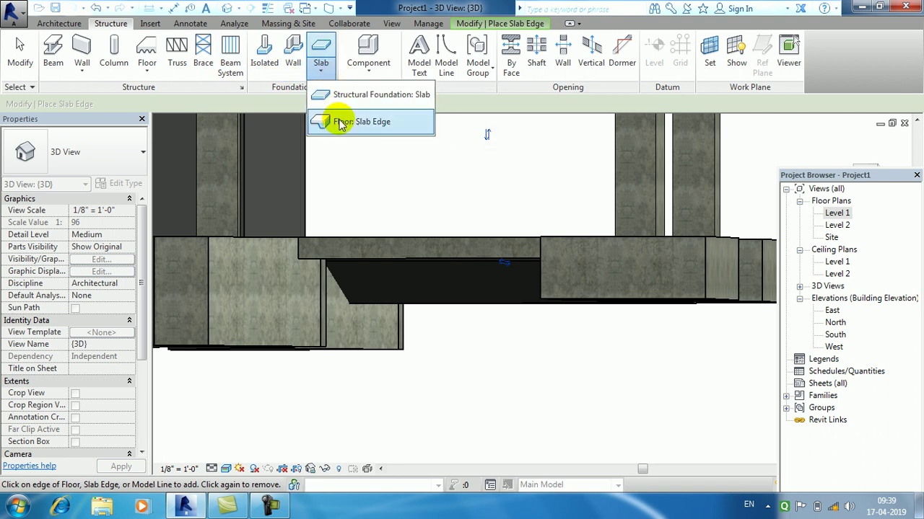
left_click(339, 120)
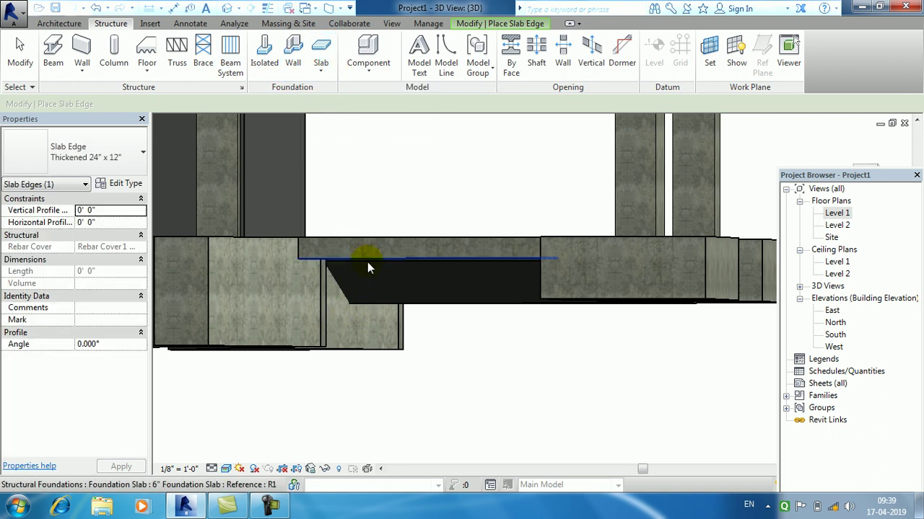
left_click(364, 255)
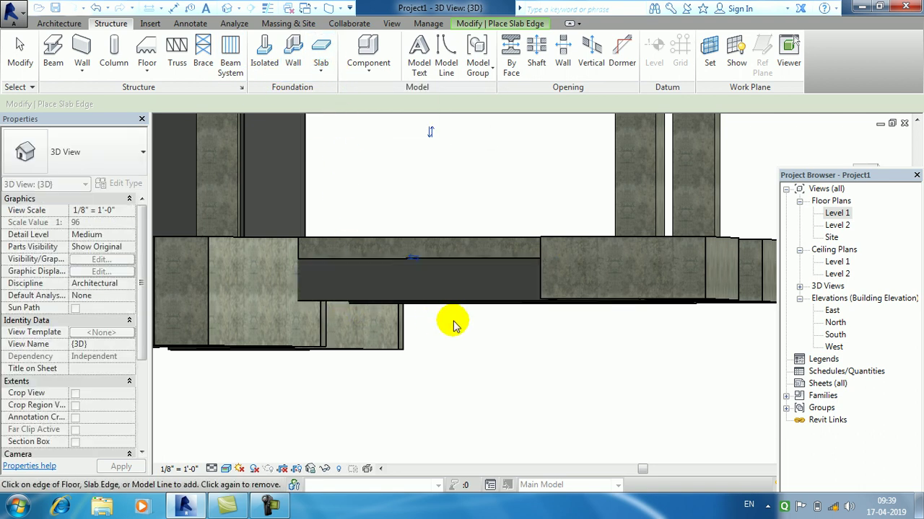
left_click(20, 58)
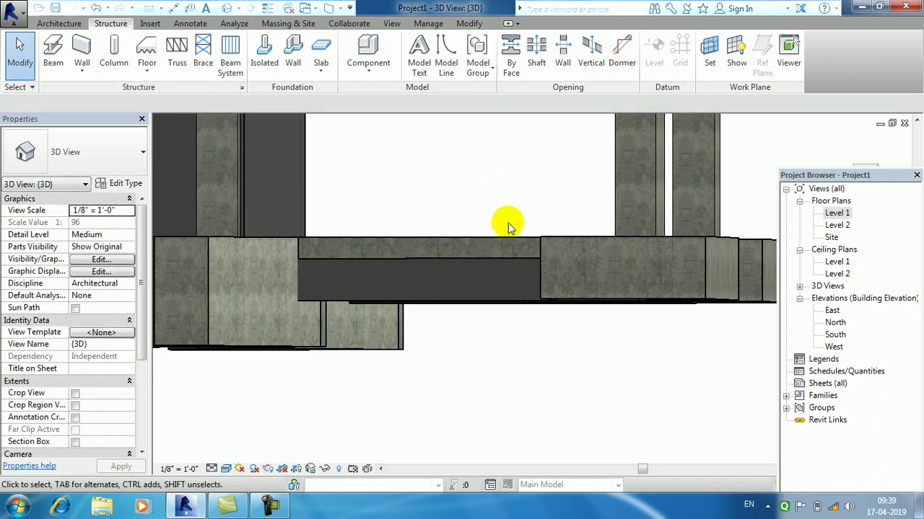
- Edit the foundation slab's boundary on the Level 1 plan to cut an inner rectangular opening about 3'-0" by 2'-4", and check it in 3D
middle_click_drag(531, 221, 479, 245)
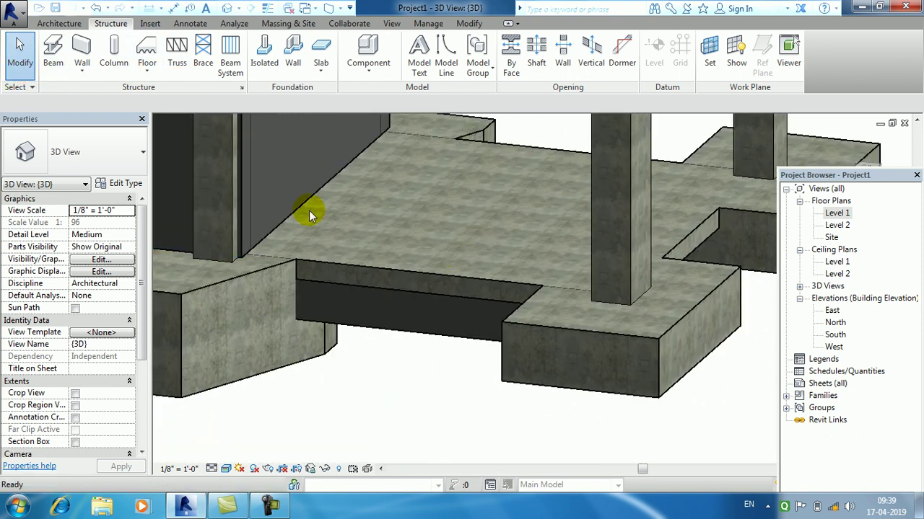
left_click(415, 275)
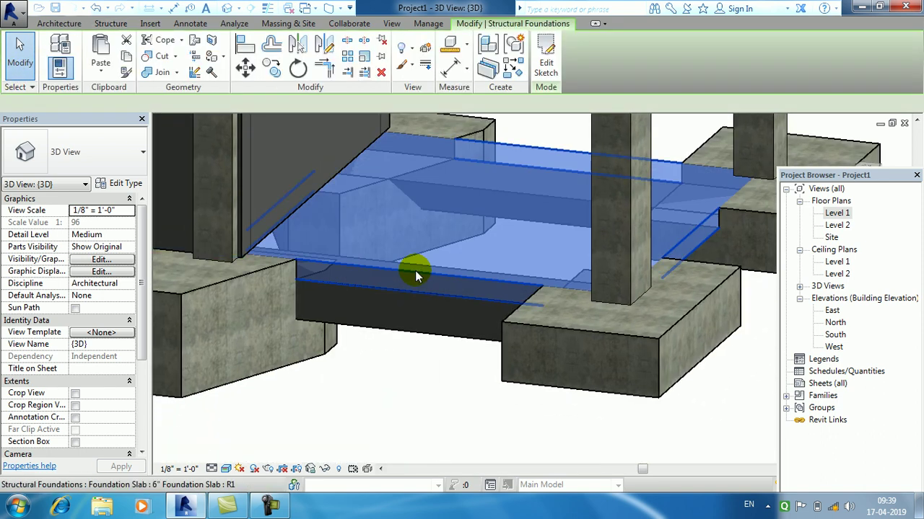
left_click(549, 64)
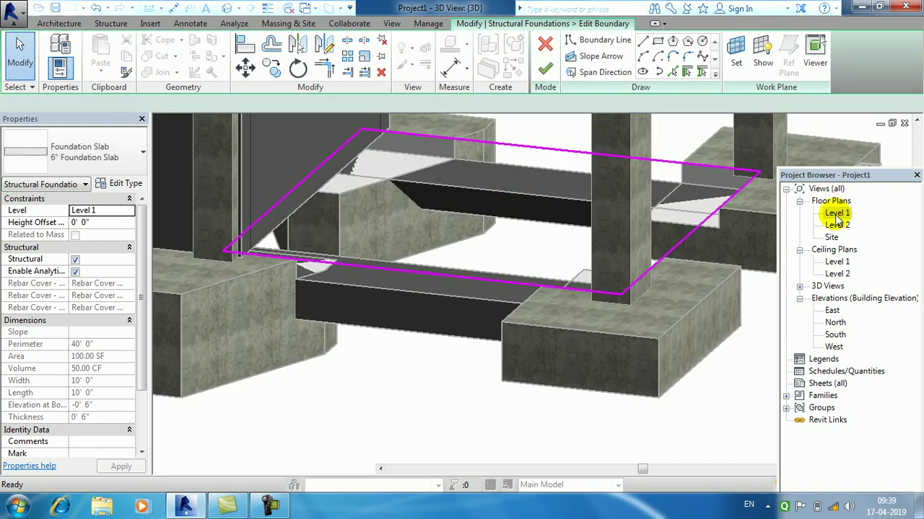
double_click(836, 213)
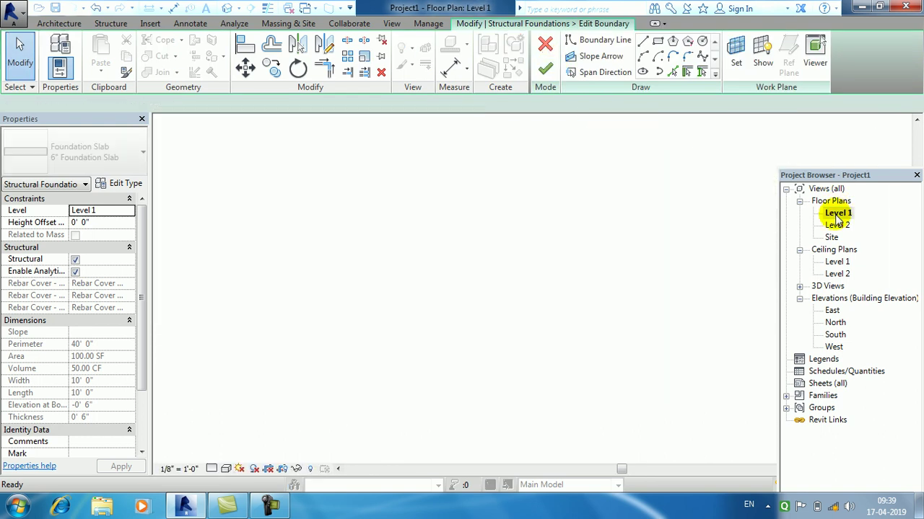
left_click(658, 43)
left_click(408, 222)
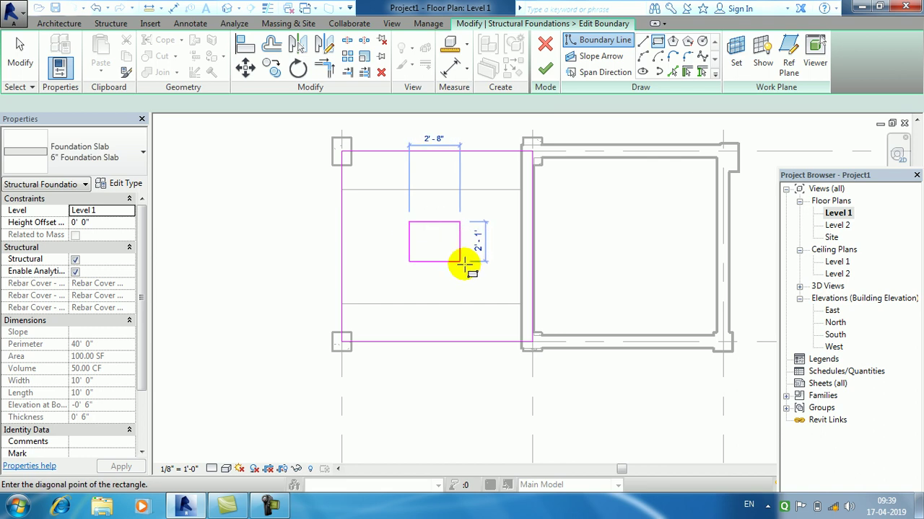
left_click(466, 266)
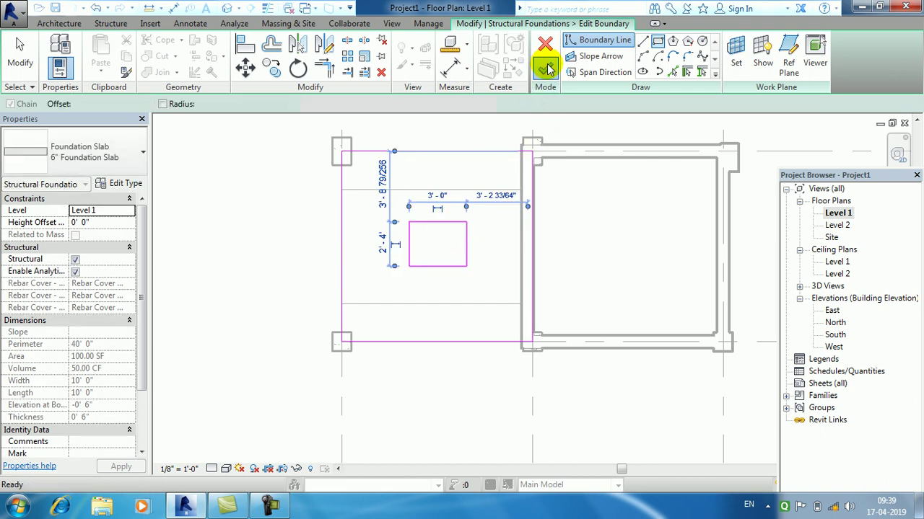
left_click(544, 67)
left_click(228, 8)
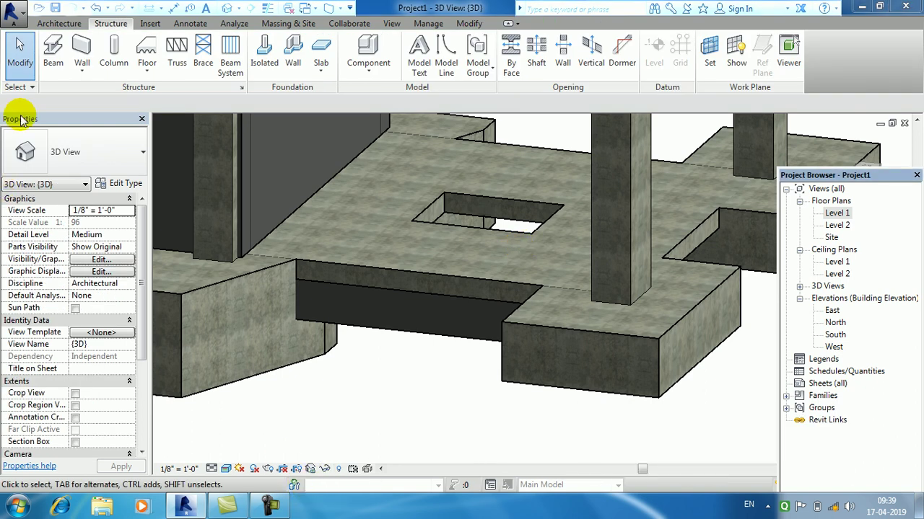
left_click(57, 24)
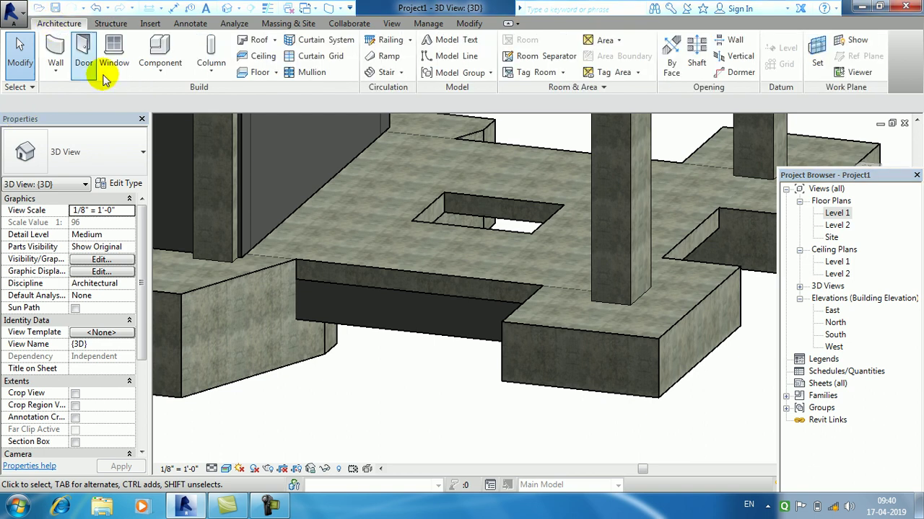
left_click(210, 71)
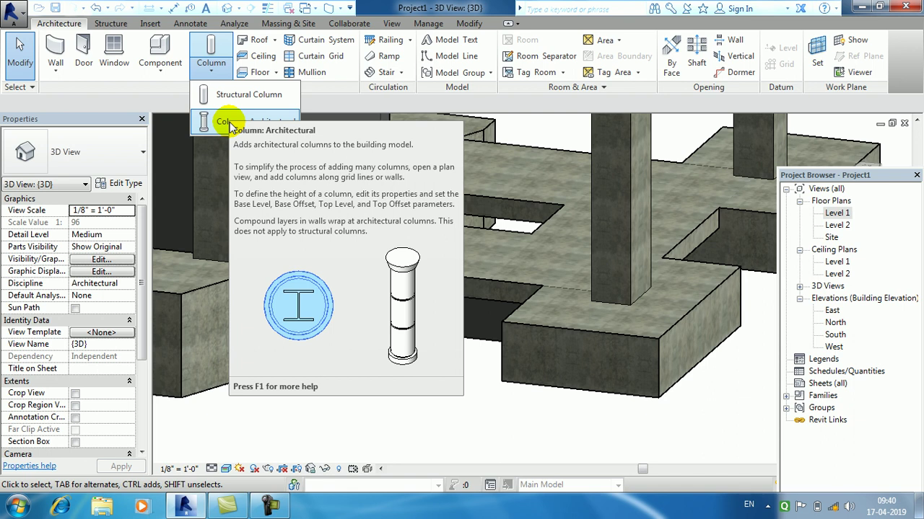
left_click(110, 24)
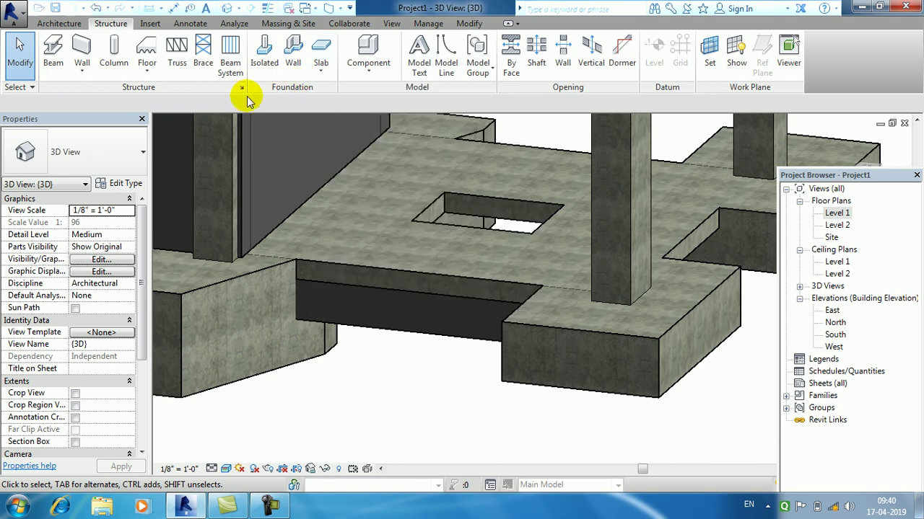
left_click(272, 507)
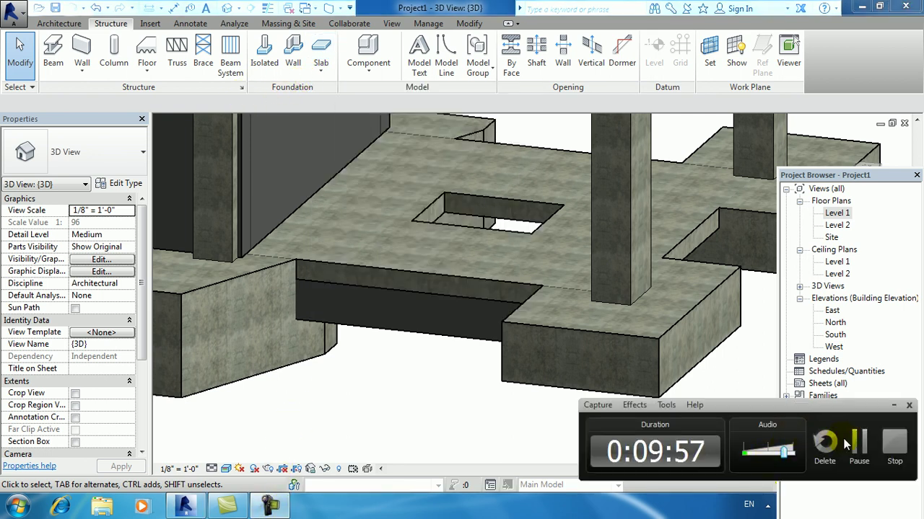